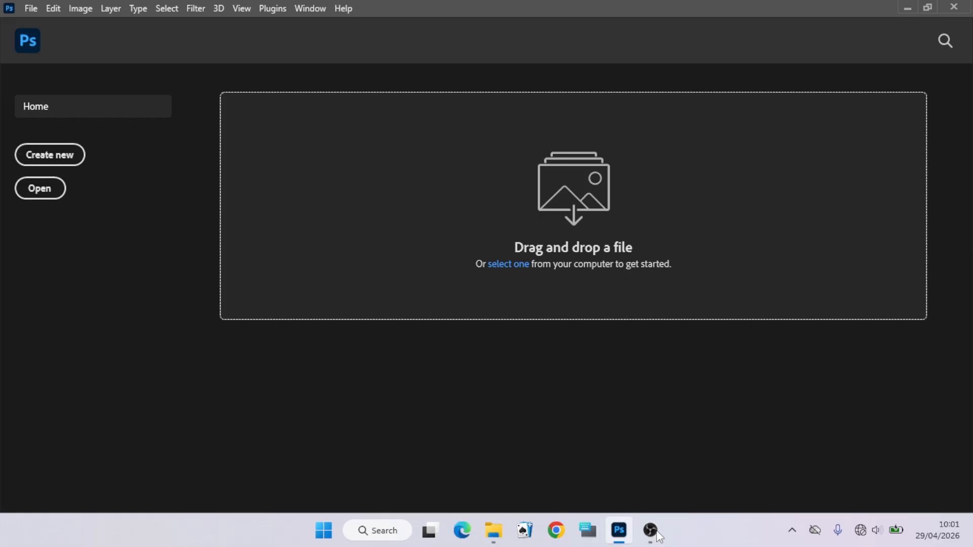
- Open the photo _DSC2263 from the main folder on the Desktop
left_click(30, 8)
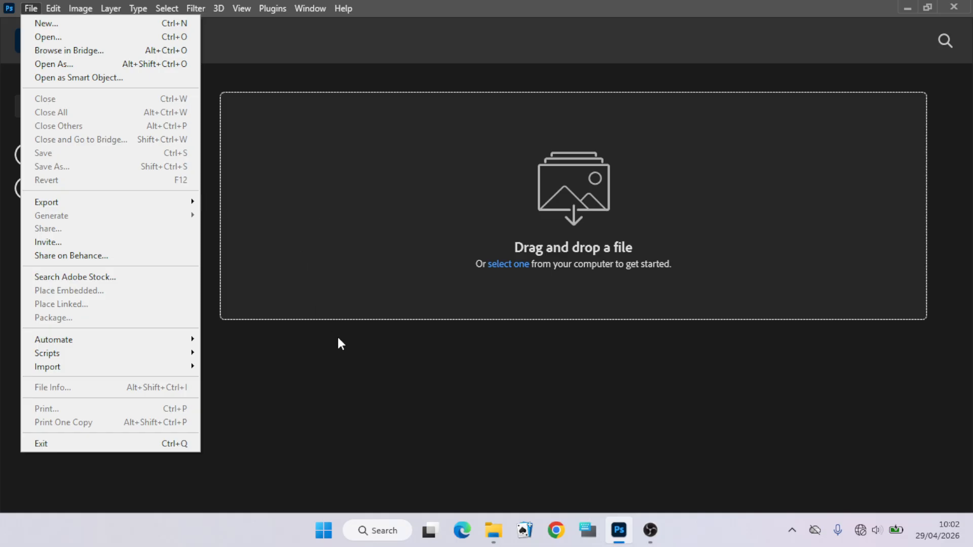
left_click(336, 375)
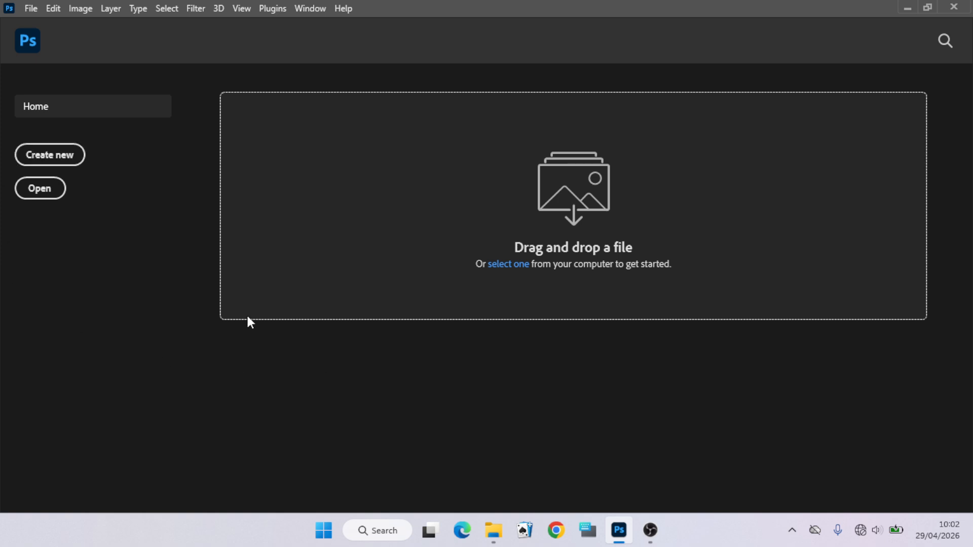
left_click(32, 9)
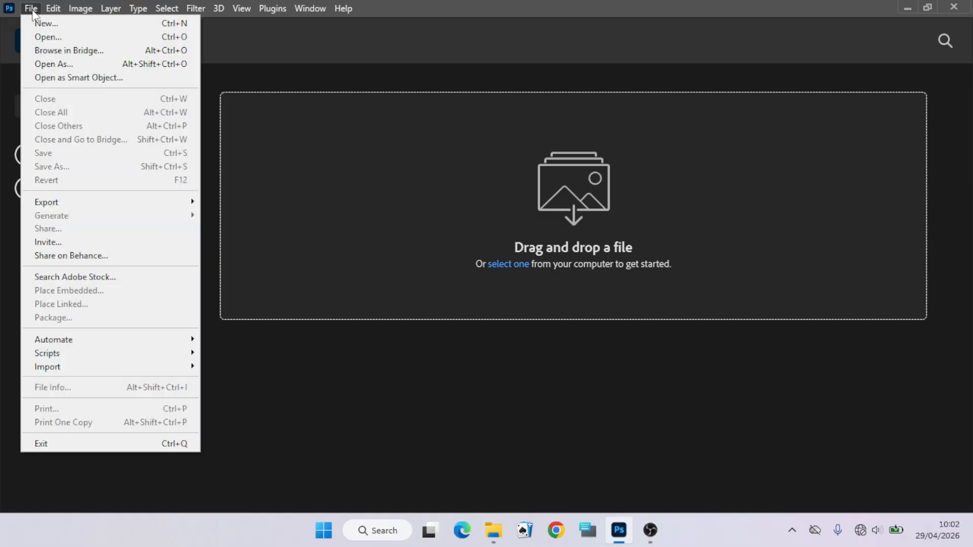
left_click(43, 34)
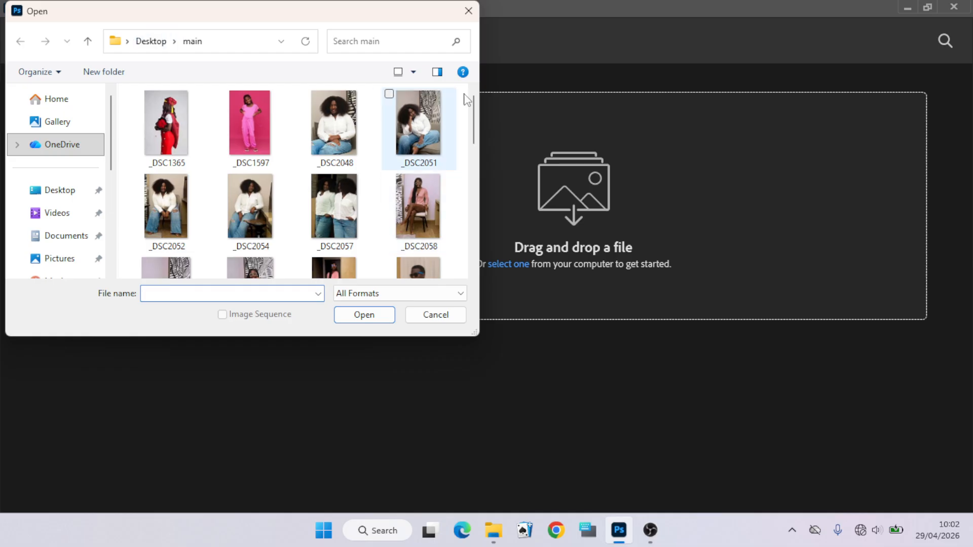
left_click_drag(476, 125, 478, 163)
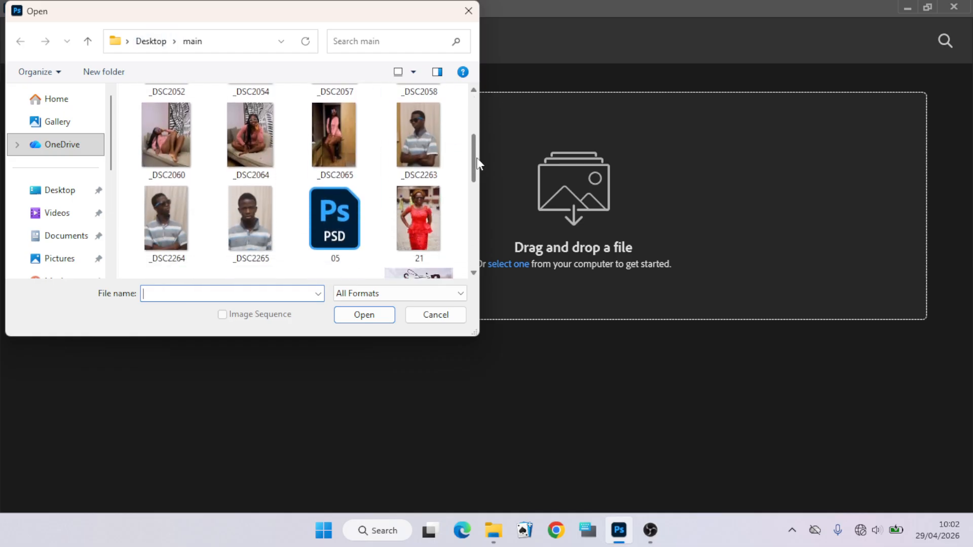
left_click(419, 128)
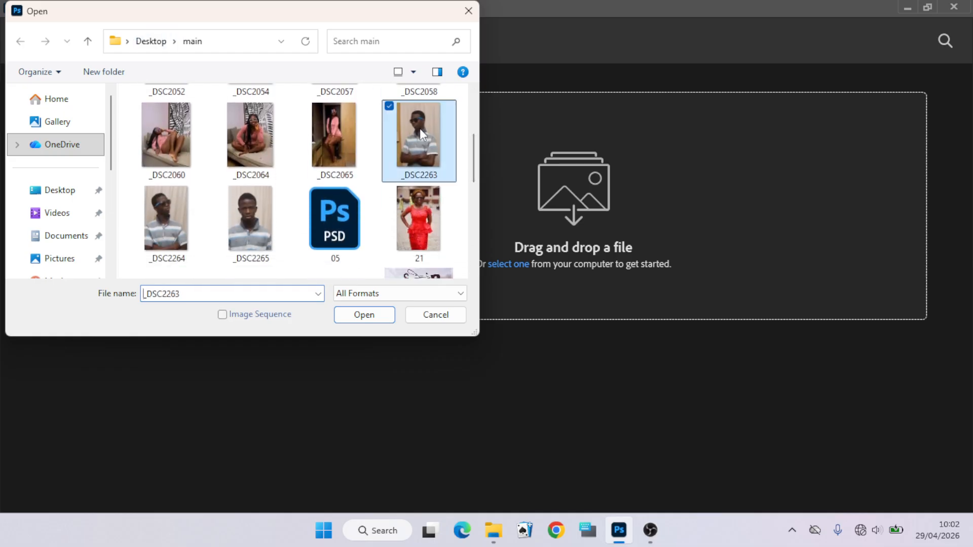
left_click(363, 314)
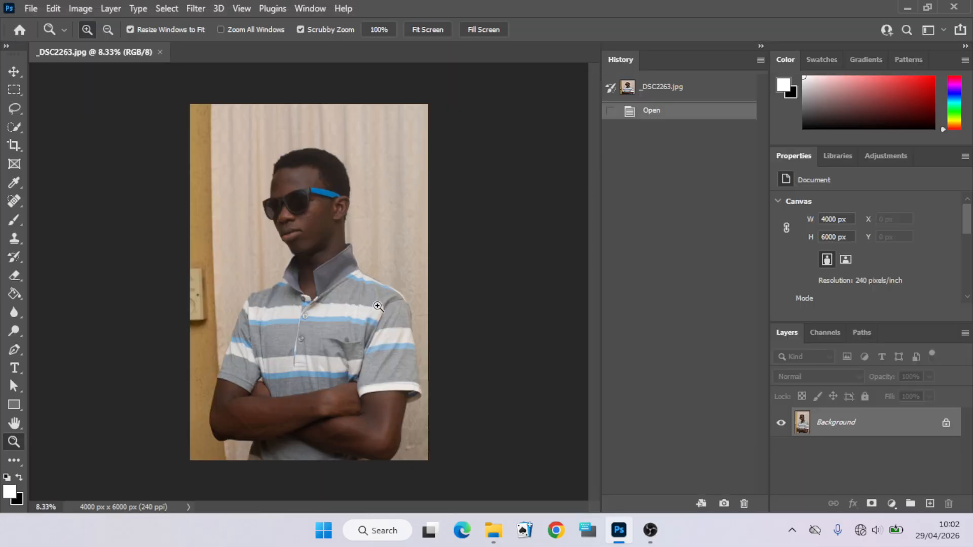
- Collapse the History panel and duplicate the Background layer
left_click(760, 45)
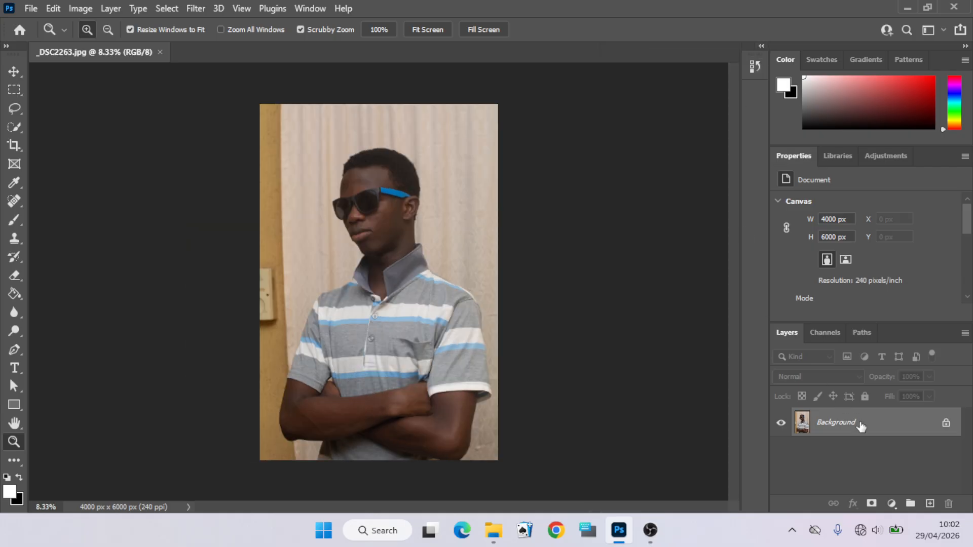
key("ctrl+j")
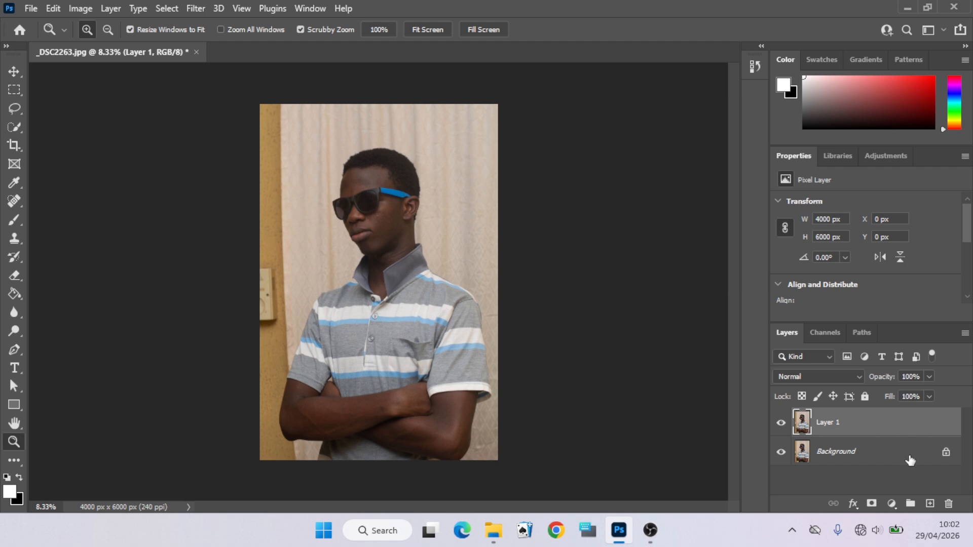
- Make another copy of the Background layer and undo it
left_click_drag(920, 460, 934, 510)
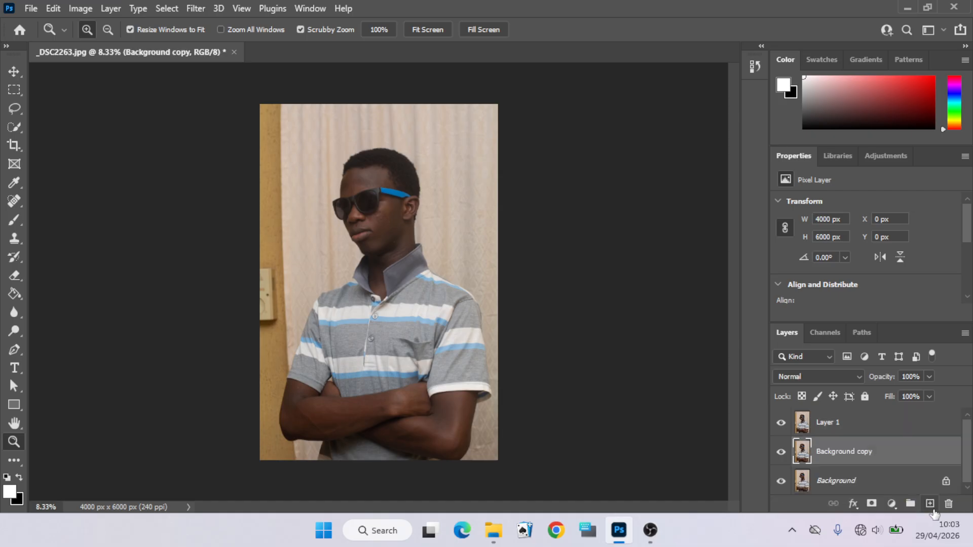
key("ctrl+z")
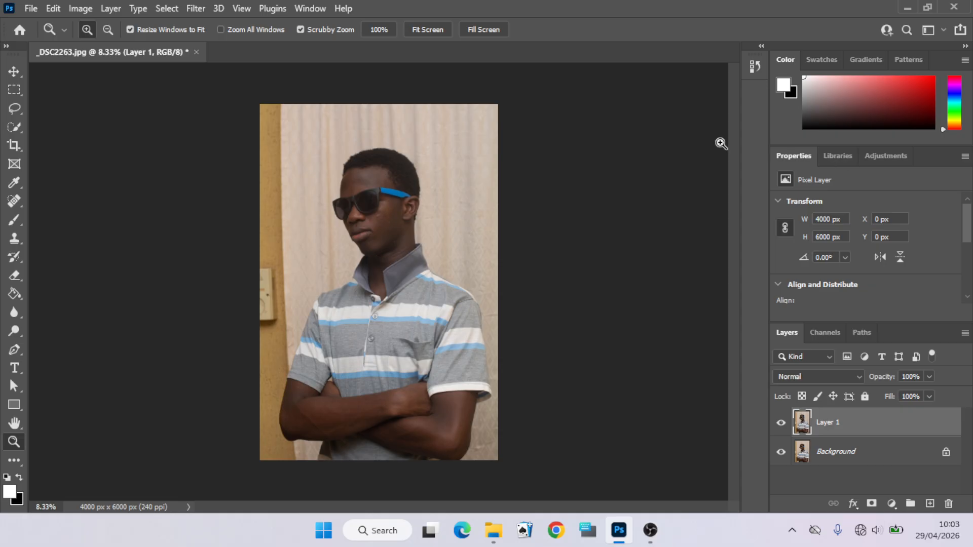
- Add an Exposure adjustment layer and set its exposure to +0.78
right_click(380, 203)
left_click(388, 209)
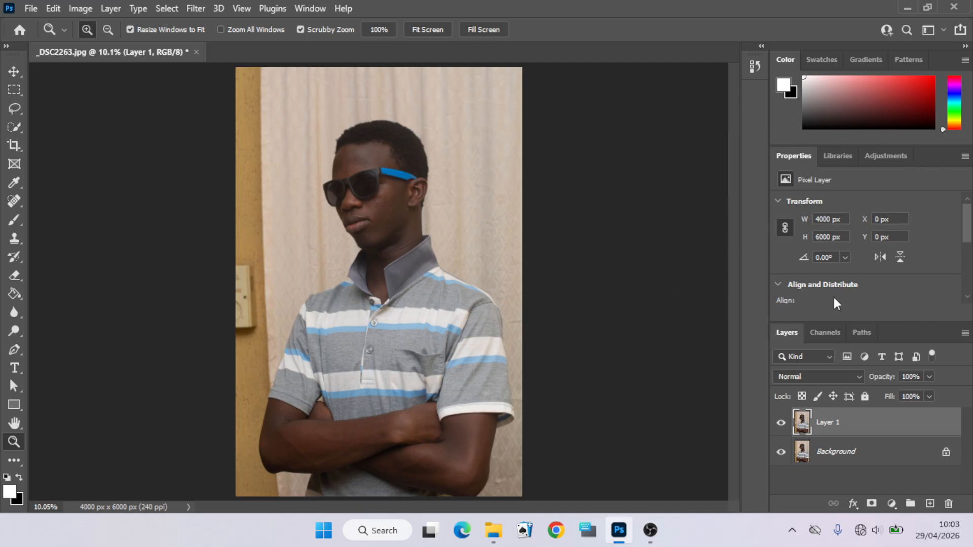
left_click(891, 154)
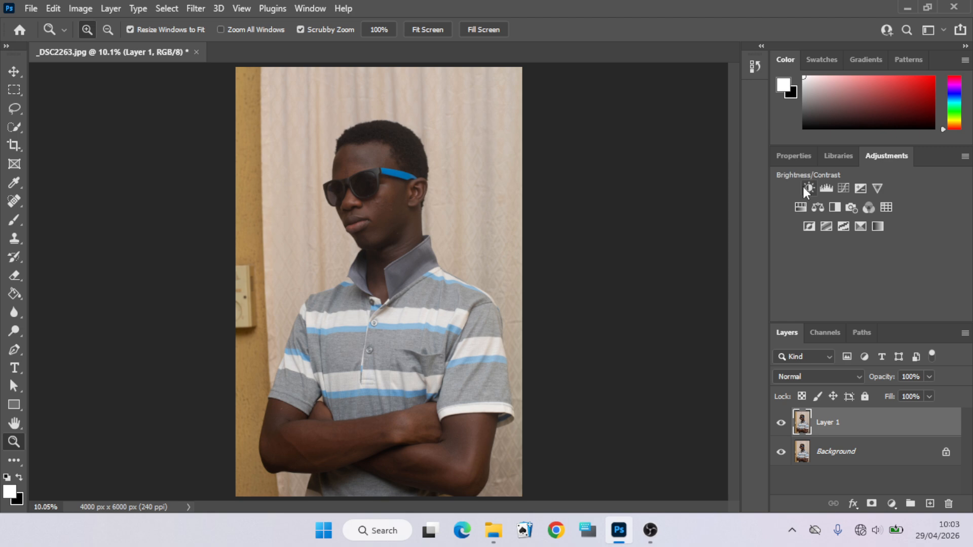
left_click(861, 187)
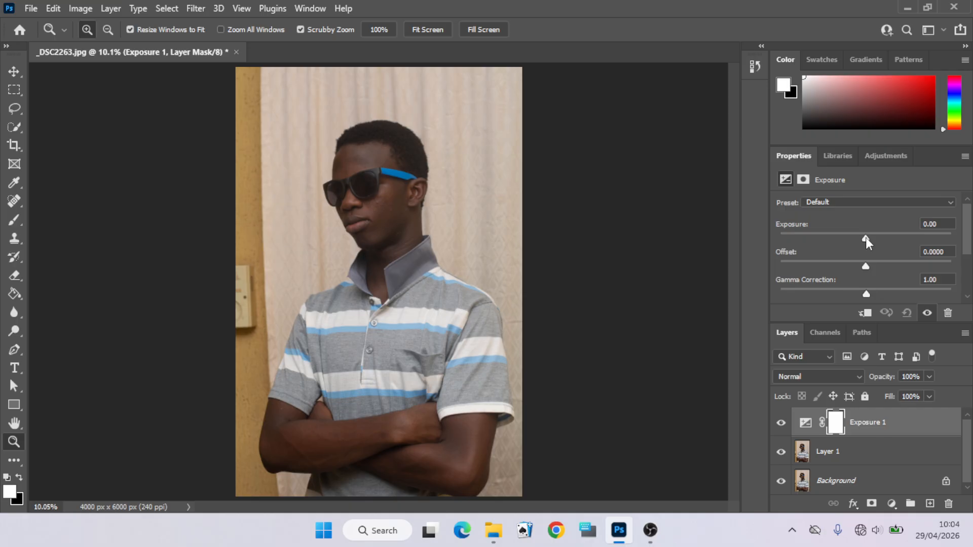
left_click_drag(866, 238, 869, 240)
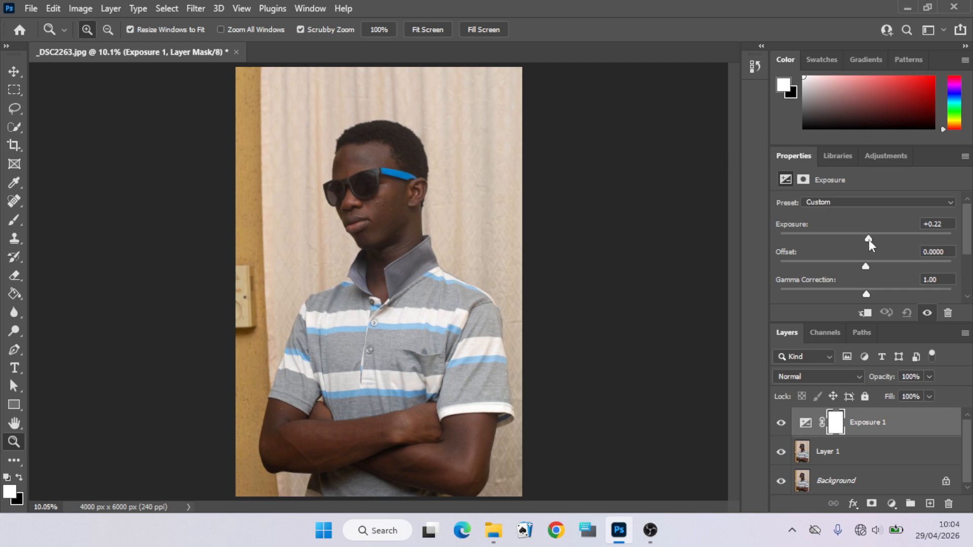
left_click_drag(868, 239, 871, 242)
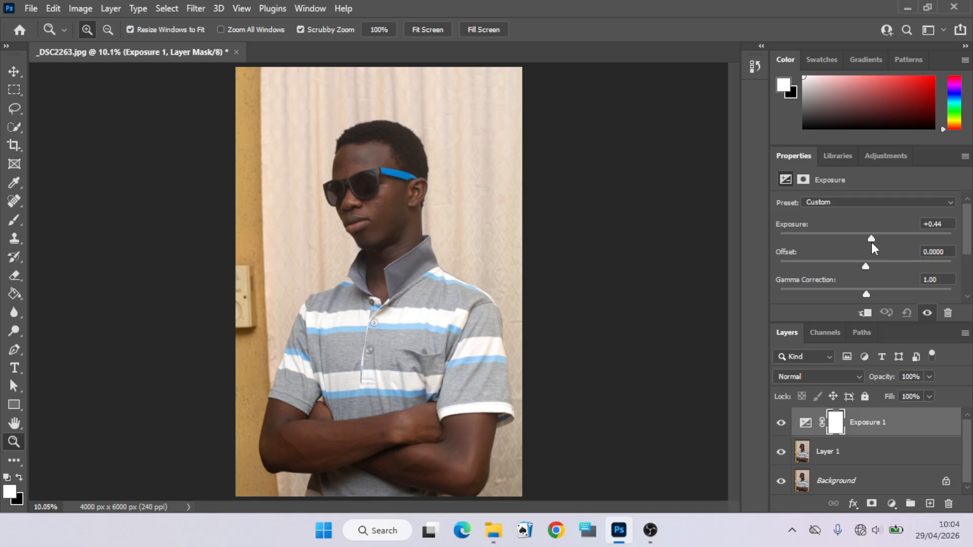
left_click_drag(871, 242, 909, 245)
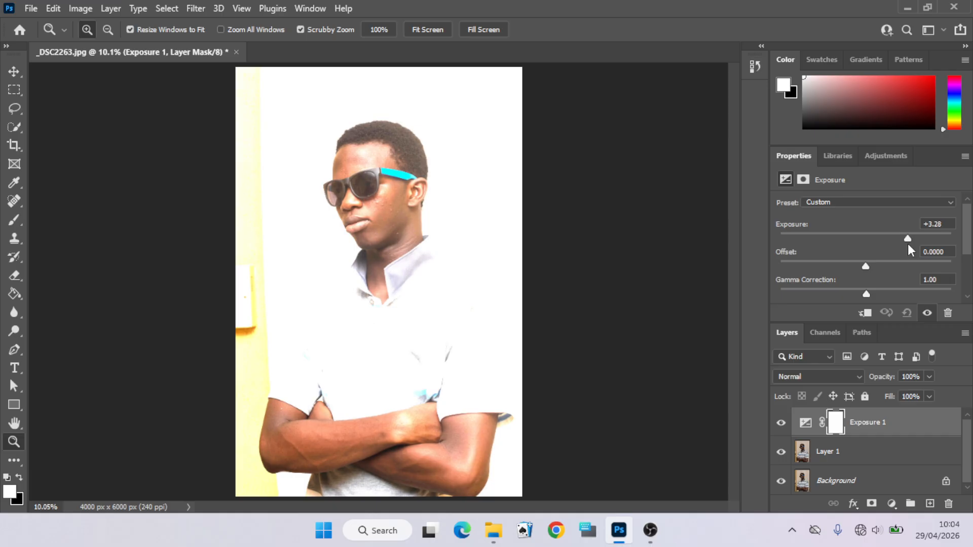
left_click_drag(909, 245, 878, 250)
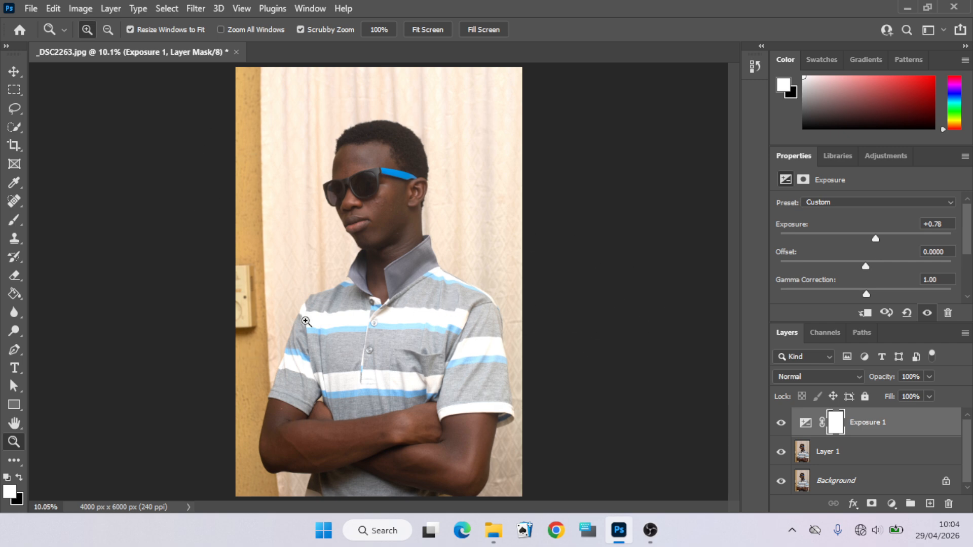
- Select Layer 1 and make a Select Subject selection of the person
left_click(819, 454)
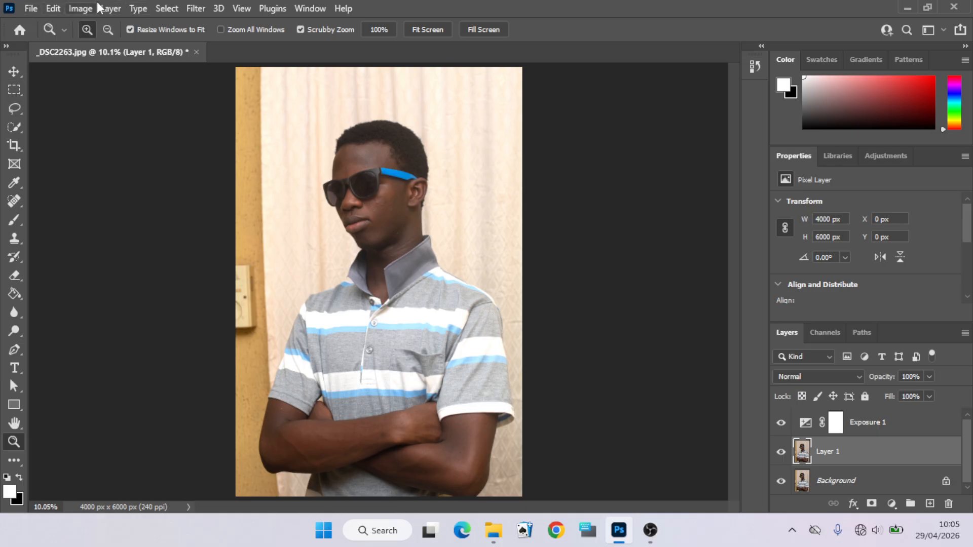
left_click(161, 13)
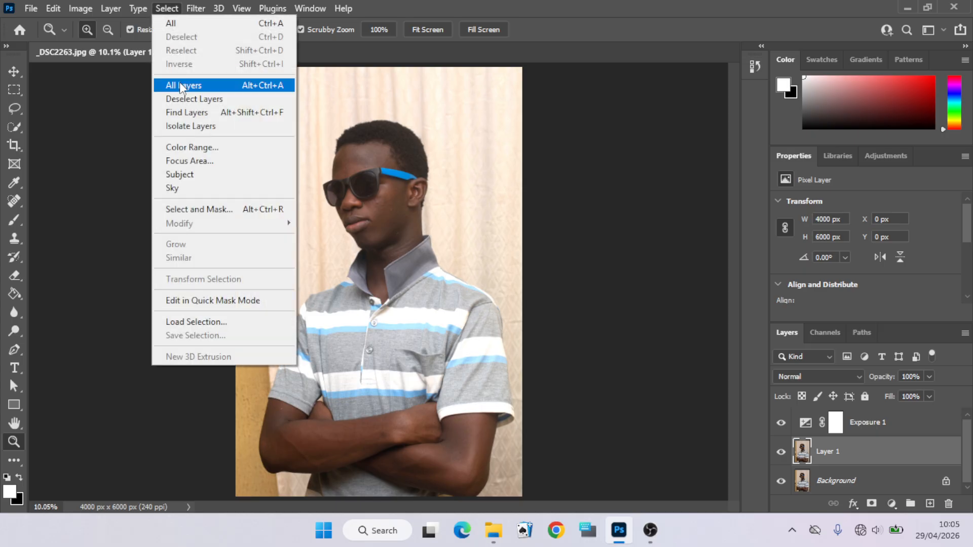
left_click(188, 176)
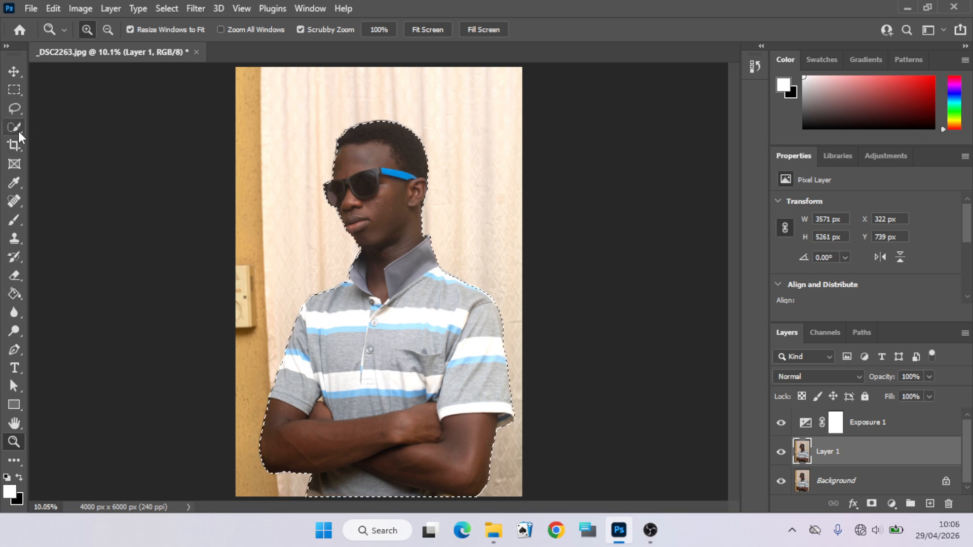
- Switch to the Quick Selection Tool
left_click_drag(18, 132, 56, 136)
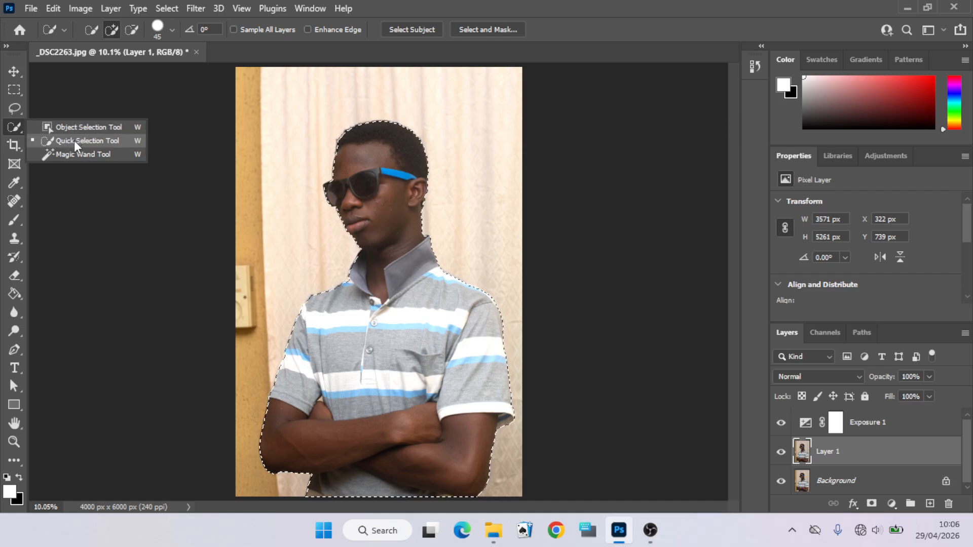
left_click(74, 141)
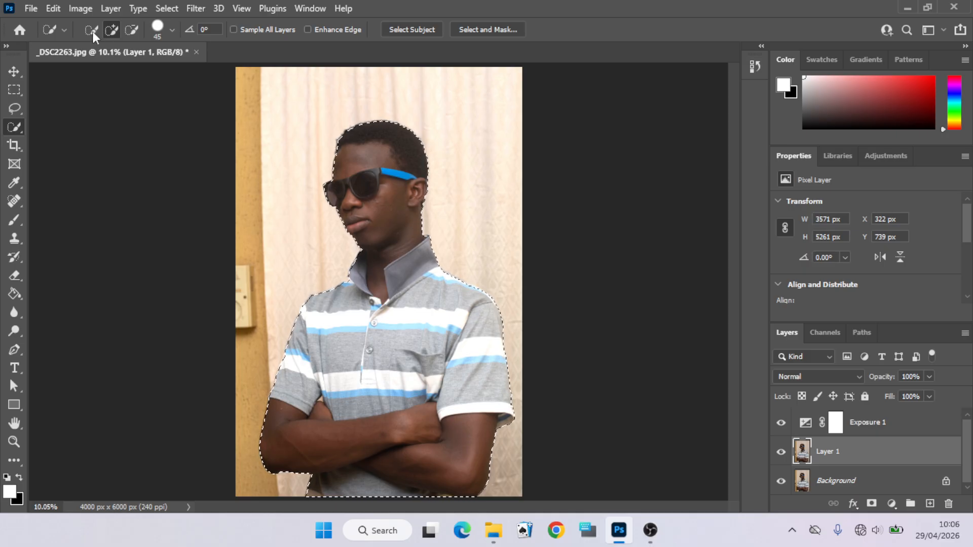
left_click(167, 9)
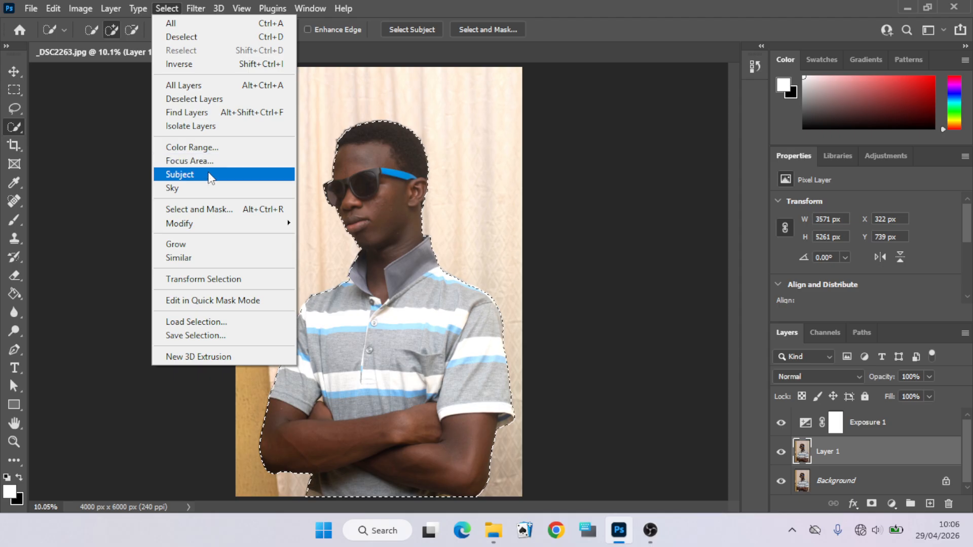
left_click(113, 177)
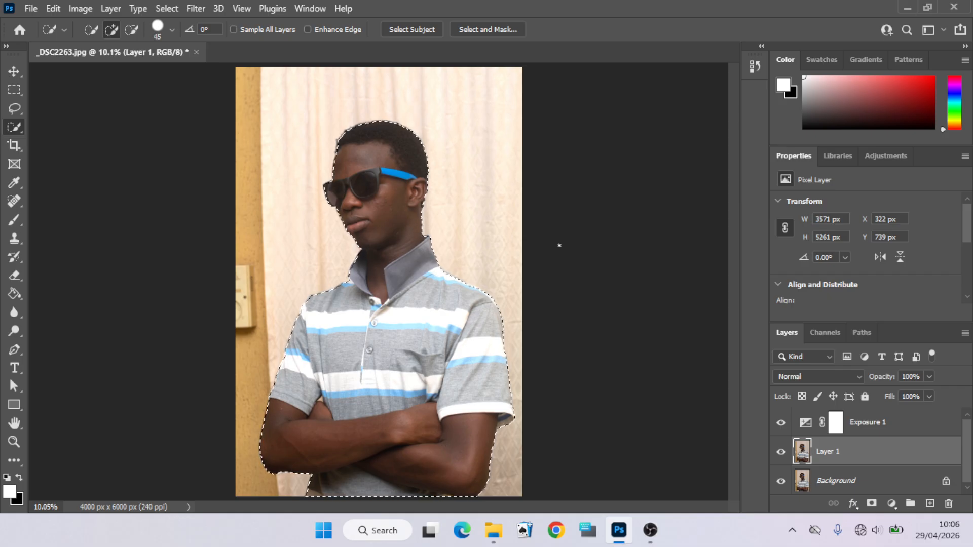
- Add a Brightness/Contrast adjustment layer masked to the subject and raise brightness to about 23
left_click(881, 159)
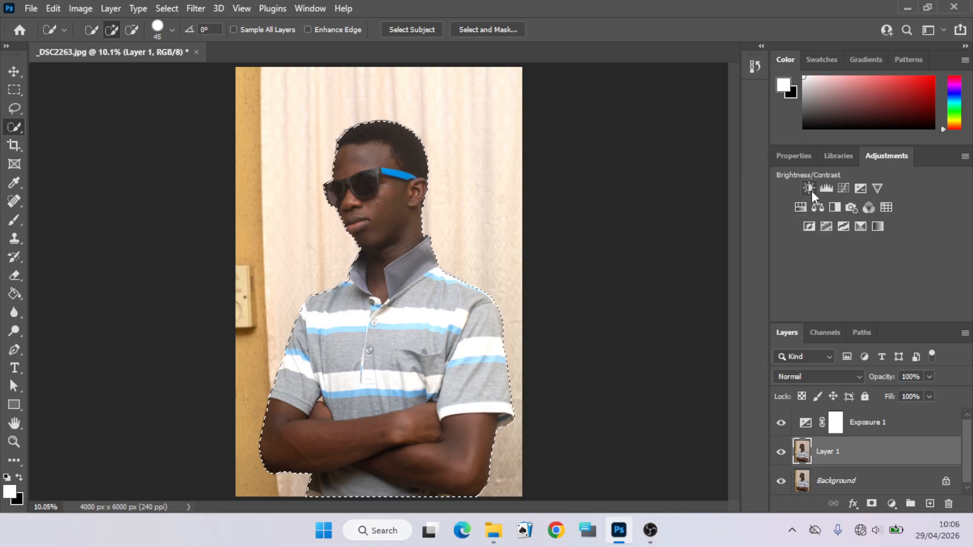
left_click(809, 189)
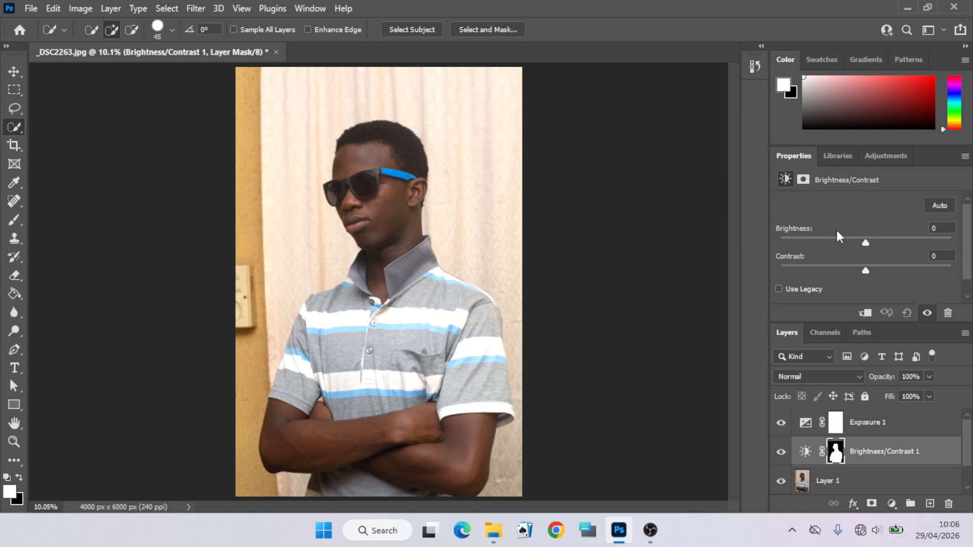
left_click(865, 241)
left_click_drag(865, 241, 878, 242)
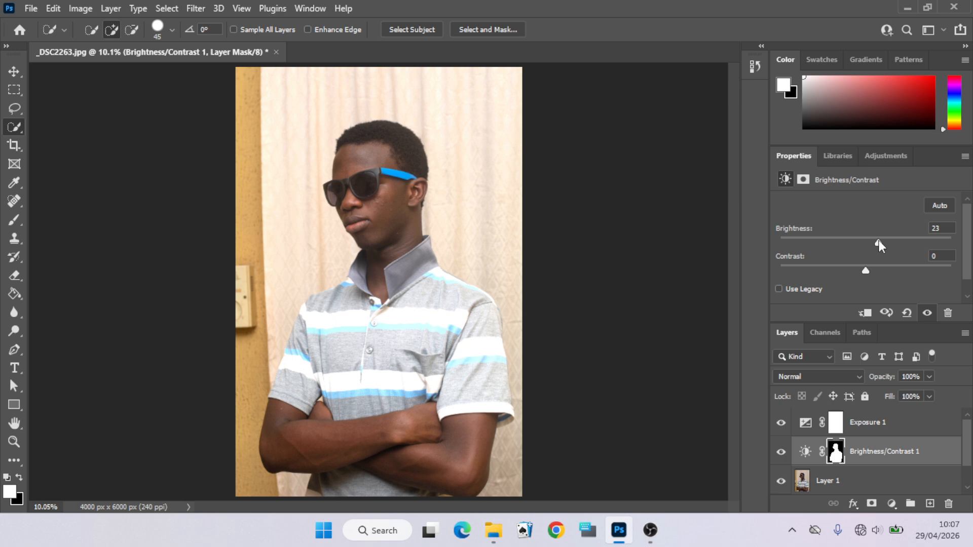
left_click_drag(879, 240, 876, 240)
- Select Layer 1 and enlarge the Layers panel
left_click(808, 482)
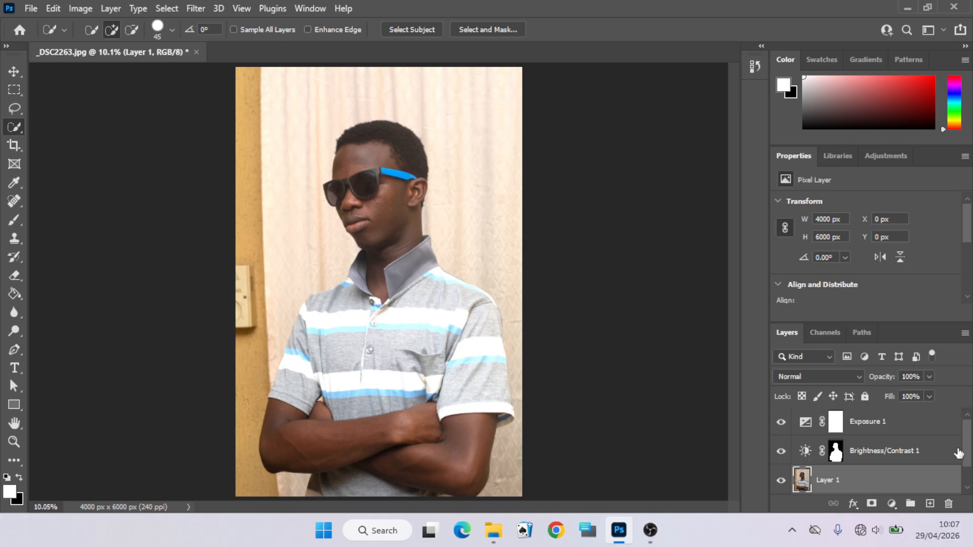
left_click_drag(965, 451, 965, 471)
left_click(883, 162)
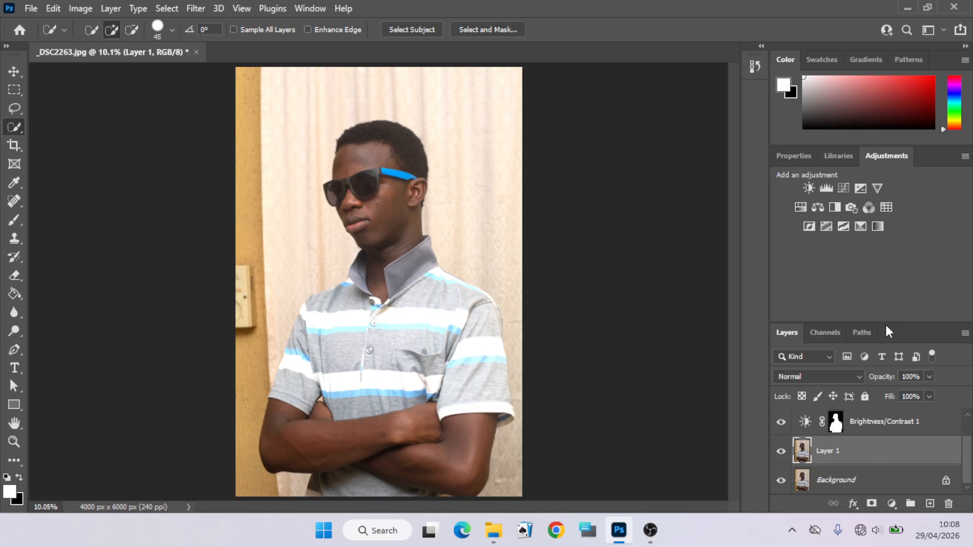
left_click_drag(882, 323, 883, 241)
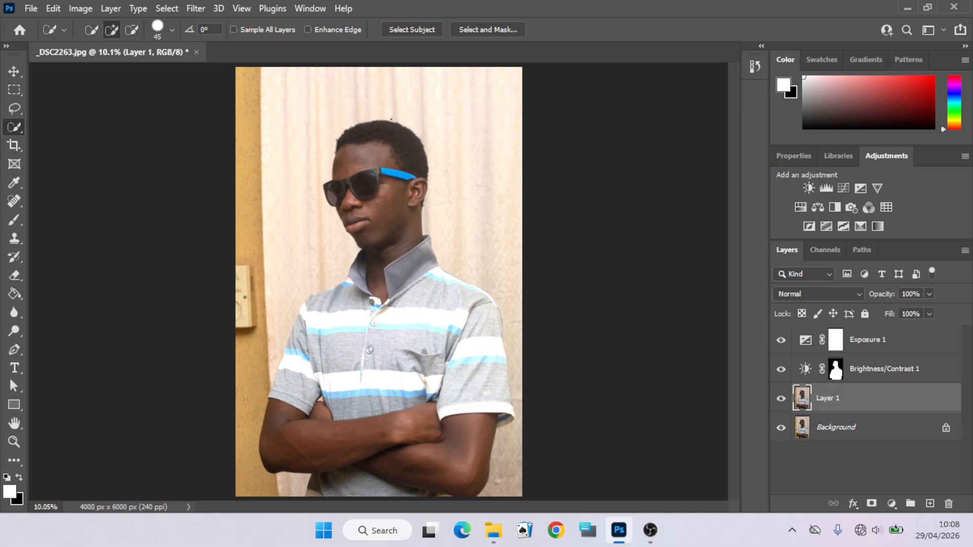
- Build a Quick Selection of the head and crossed arms, subtracting part of the collar
mouse_move(375, 137)
left_mouse_down()
mouse_move(405, 162)
mouse_move(365, 198)
mouse_move(385, 212)
mouse_move(387, 194)
left_mouse_up()
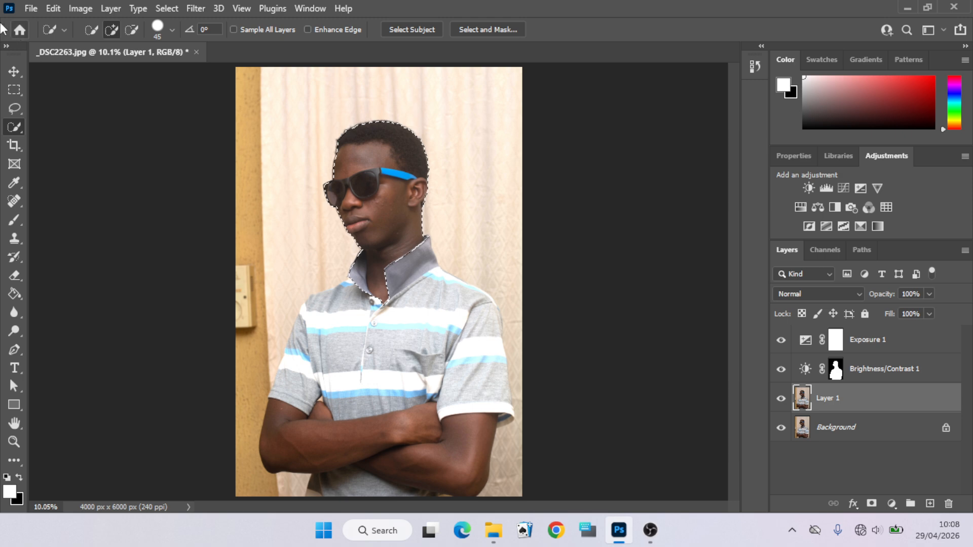
left_click(130, 30)
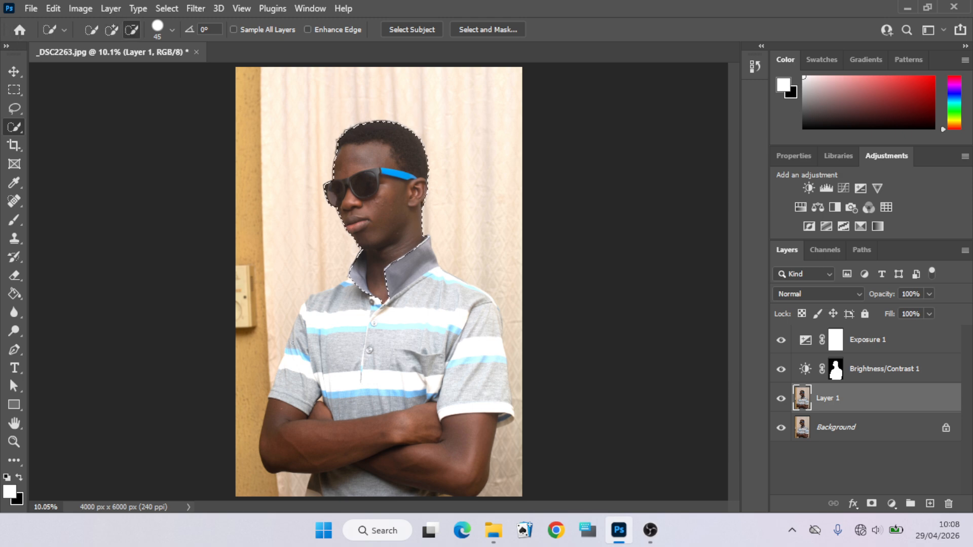
left_click(358, 271)
left_click(113, 29)
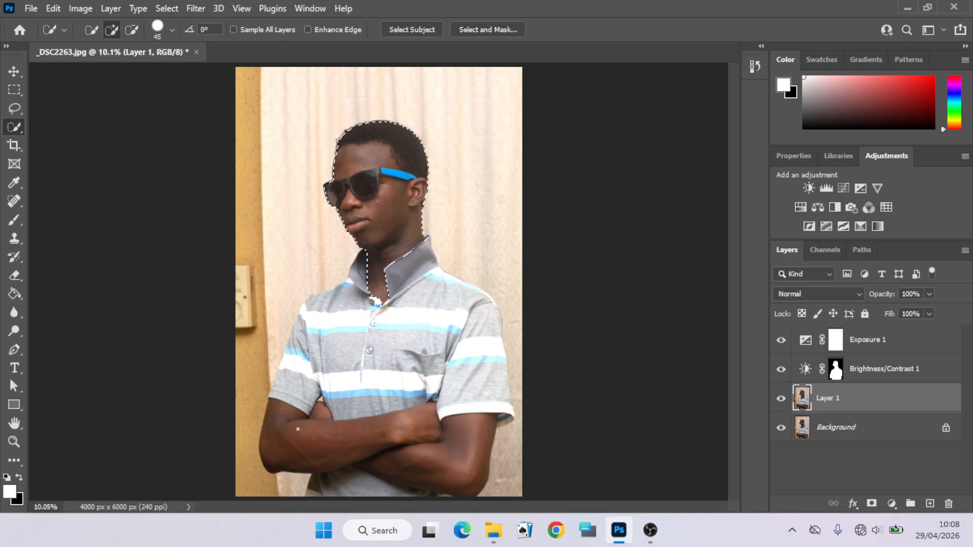
mouse_move(277, 423)
left_mouse_down()
mouse_move(291, 417)
mouse_move(273, 449)
mouse_move(348, 441)
left_mouse_up()
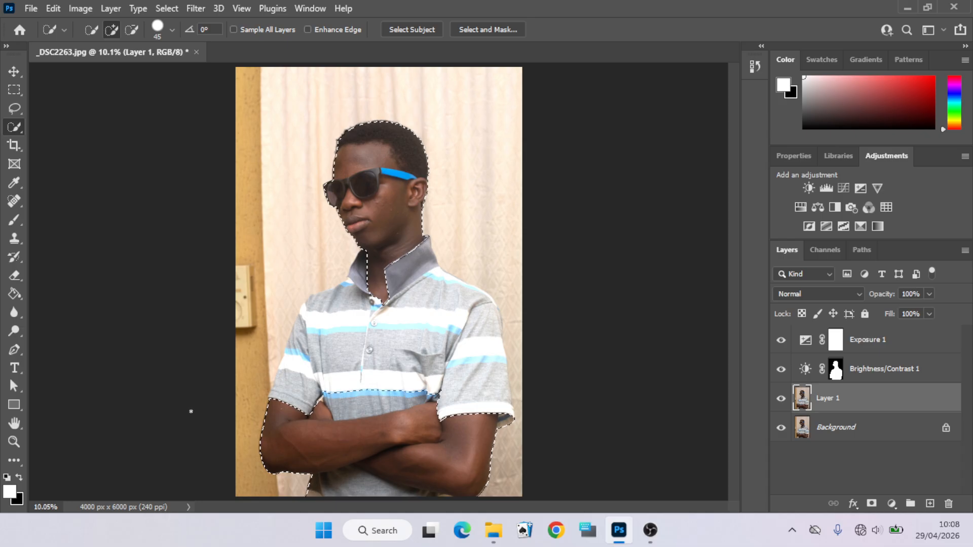
- Subtract the lower shirt and the shirt area above the arms from the selection, adding back a small forearm patch
left_click(131, 30)
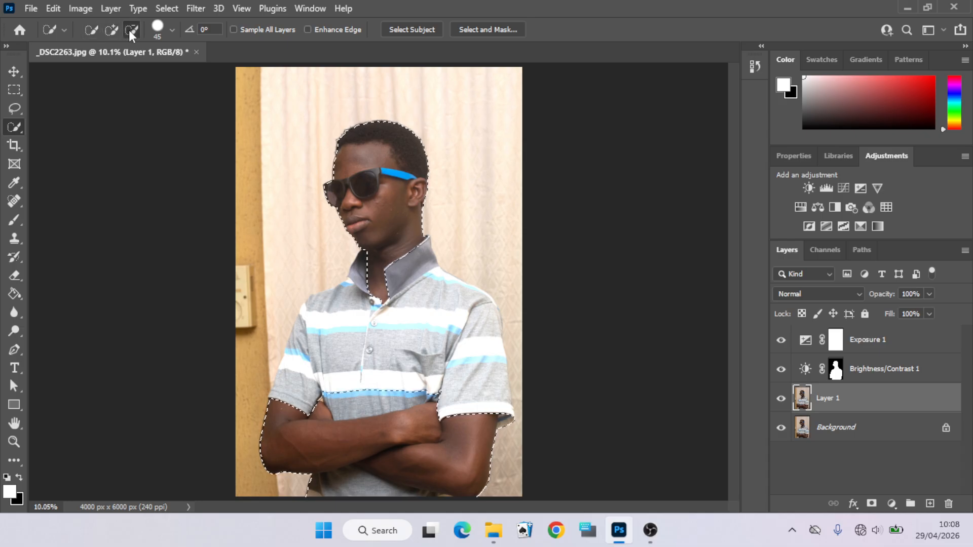
mouse_move(320, 484)
left_mouse_down()
mouse_move(359, 488)
mouse_move(324, 482)
mouse_move(354, 477)
mouse_move(338, 470)
mouse_move(418, 503)
mouse_move(396, 488)
left_mouse_up()
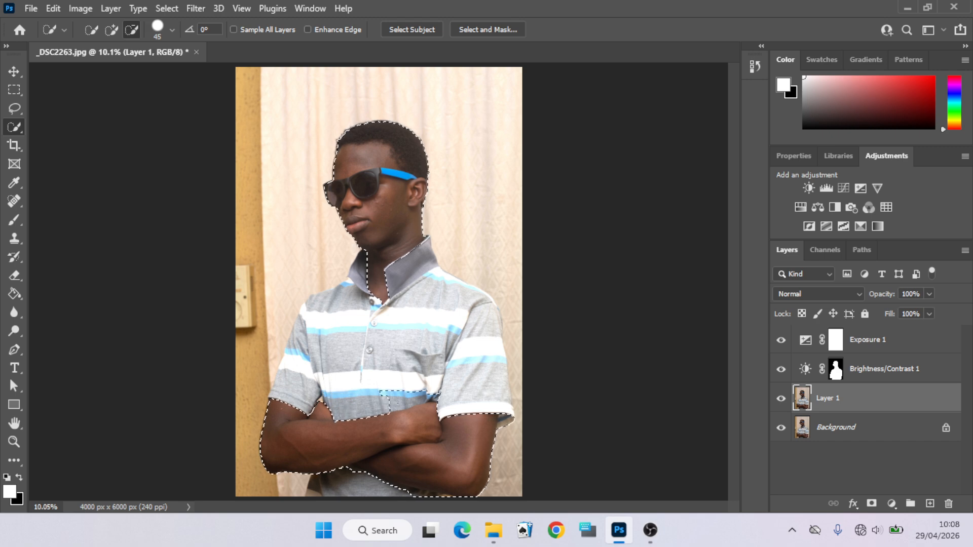
left_click_drag(394, 400, 433, 401)
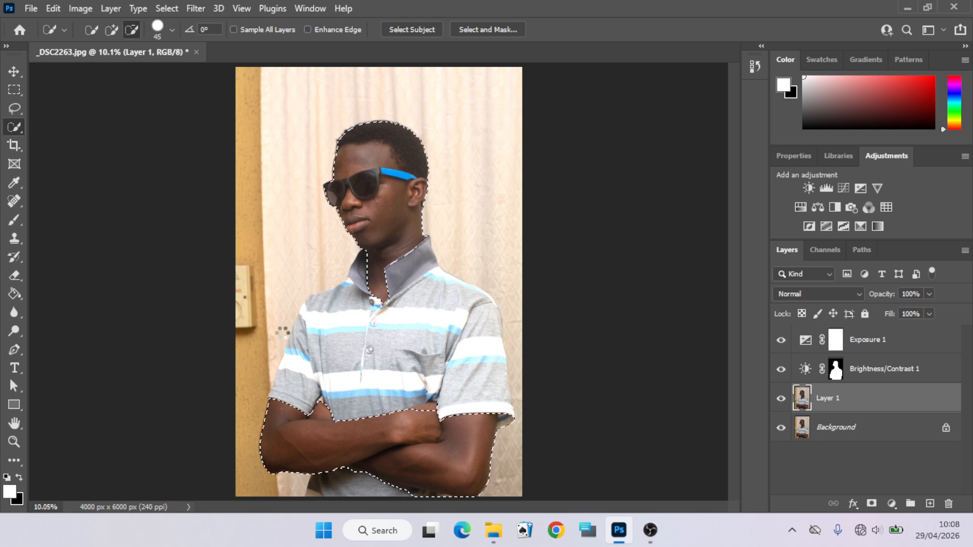
left_click(112, 29)
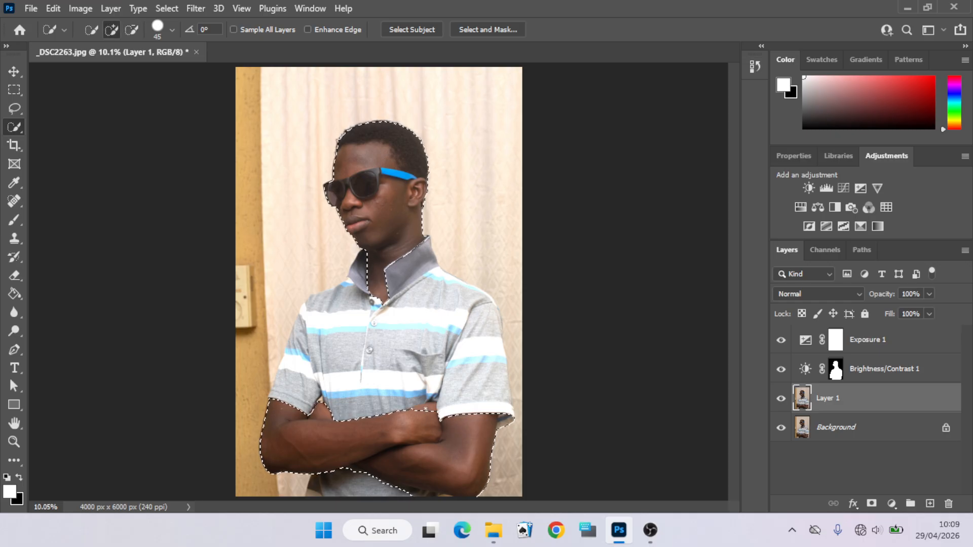
left_click_drag(421, 409, 434, 407)
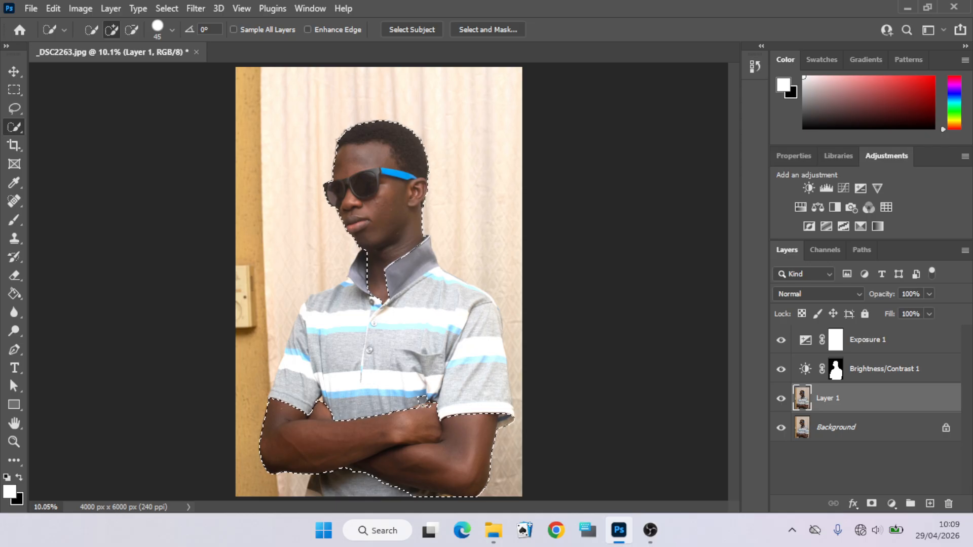
left_click(133, 32)
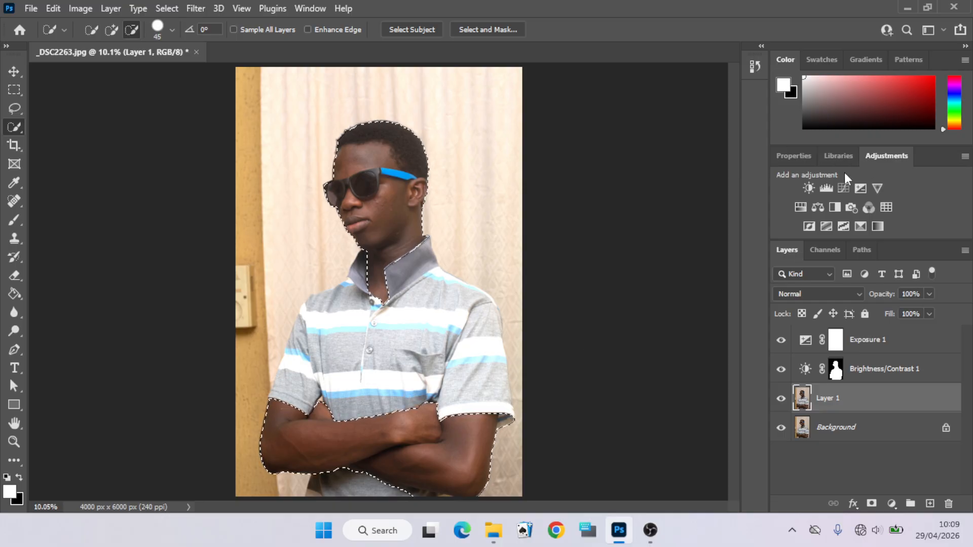
- Add a Brightness/Contrast adjustment layer masked to the selection and set its brightness to 20
left_click(808, 188)
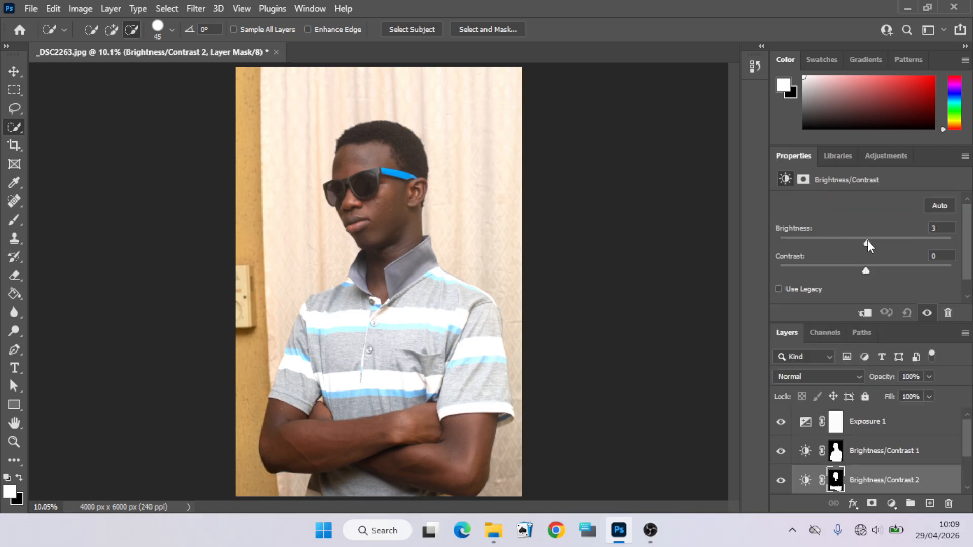
left_click_drag(868, 244, 872, 244)
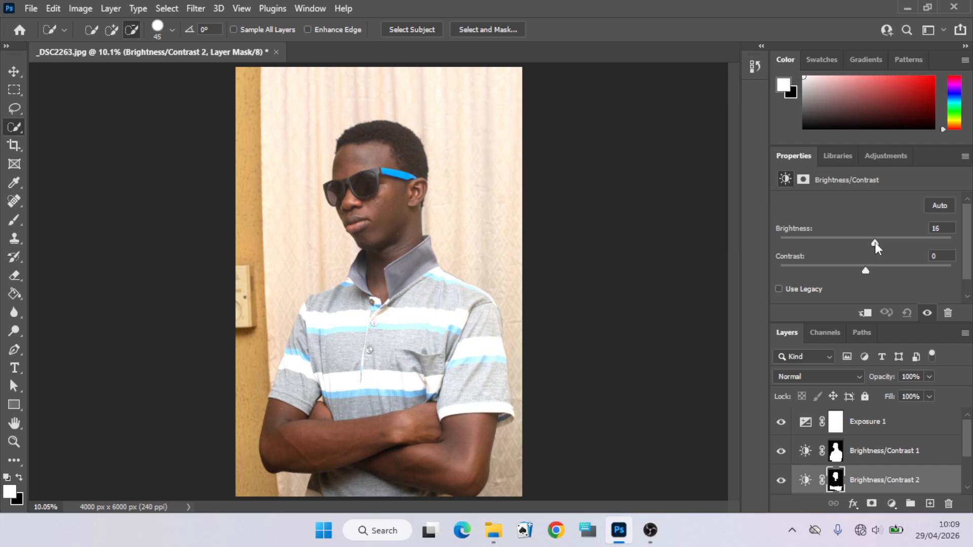
left_click_drag(876, 243, 878, 243)
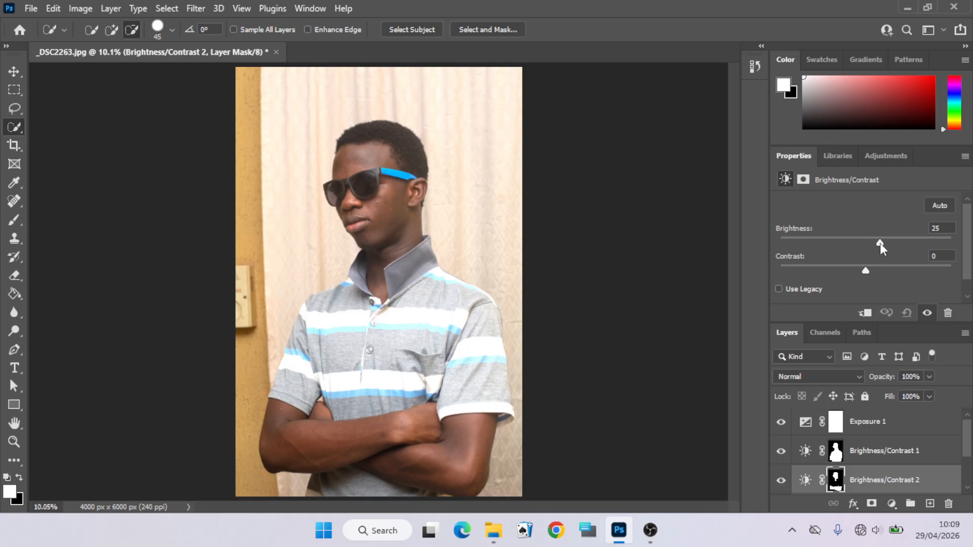
left_click_drag(881, 244, 880, 244)
left_click_drag(879, 245, 877, 246)
scroll(971, 448, "down", 2)
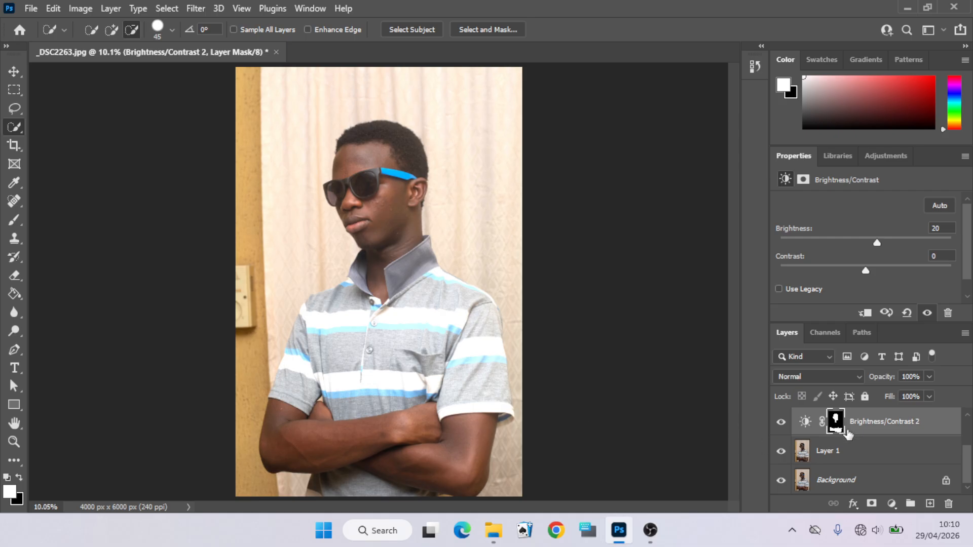
- Select Layer 1 and crop the photo, trimming a little from the top and bottom edges
left_click(848, 450)
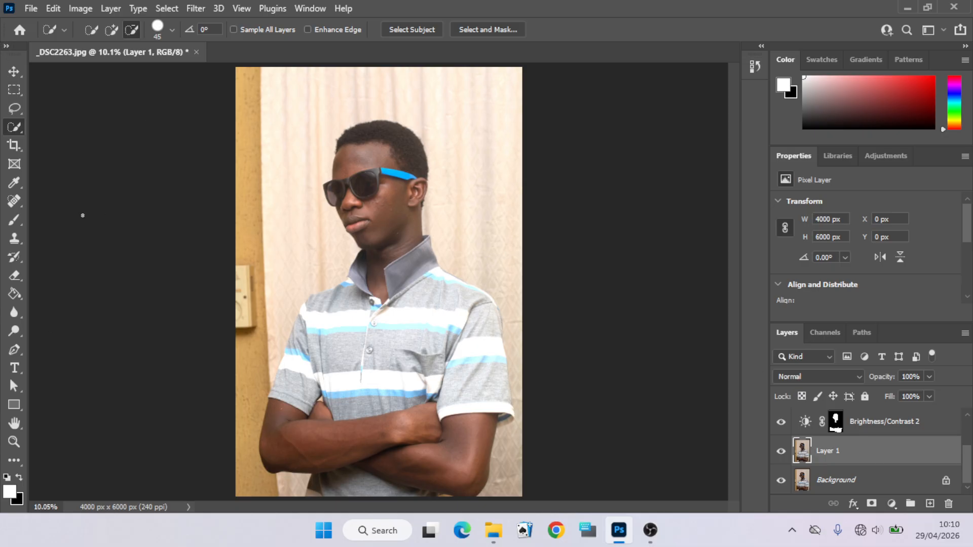
left_click(14, 145)
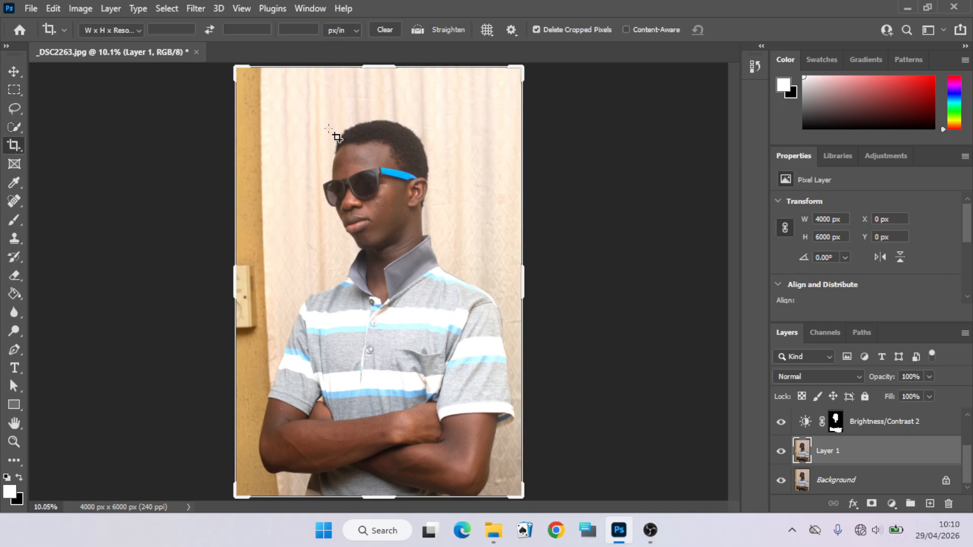
left_click(131, 146)
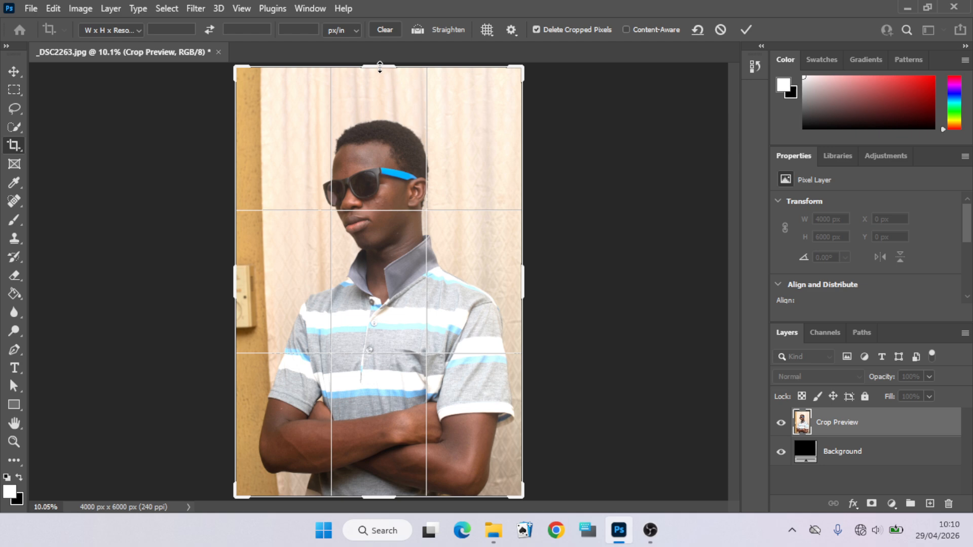
left_click_drag(379, 67, 380, 78)
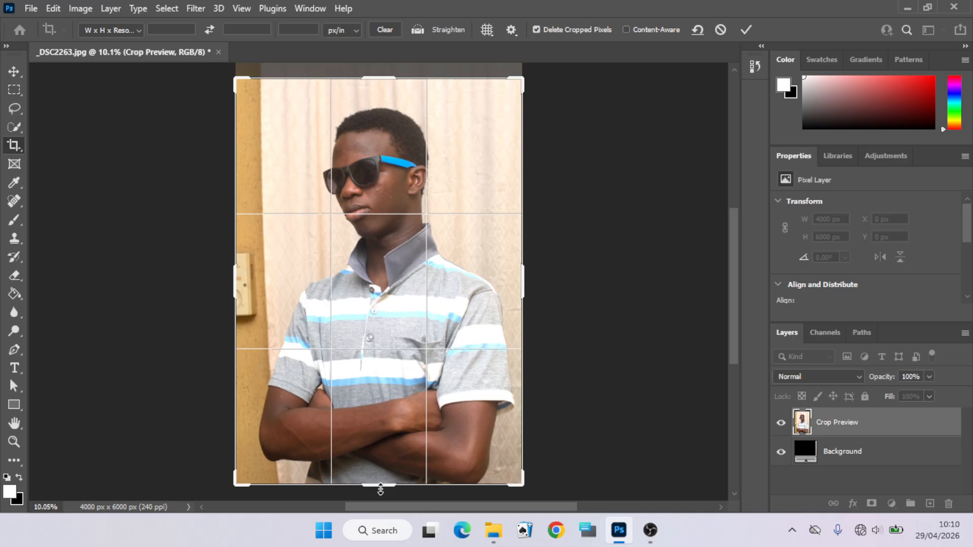
left_click_drag(380, 490, 383, 479)
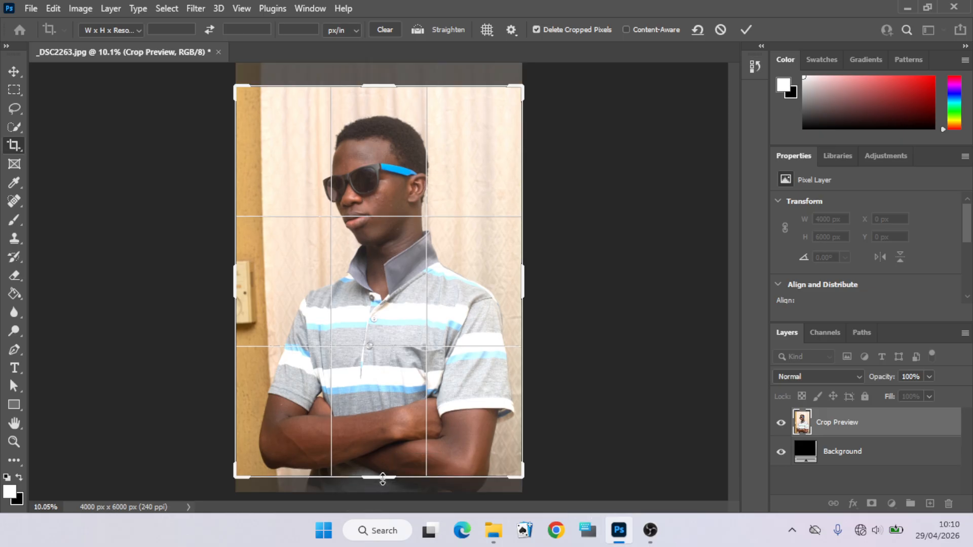
left_click(744, 31)
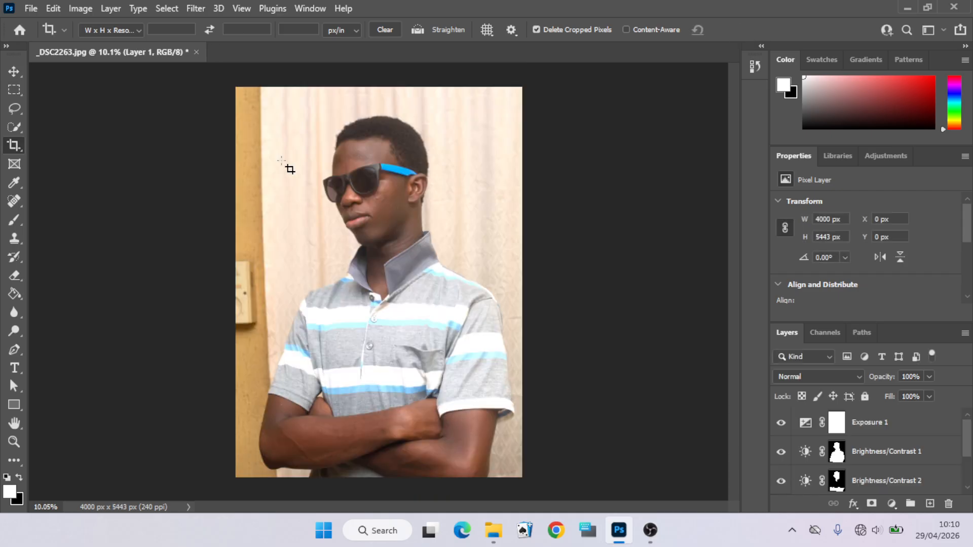
- Fit the image on screen and look through the layer stack
left_click(13, 441)
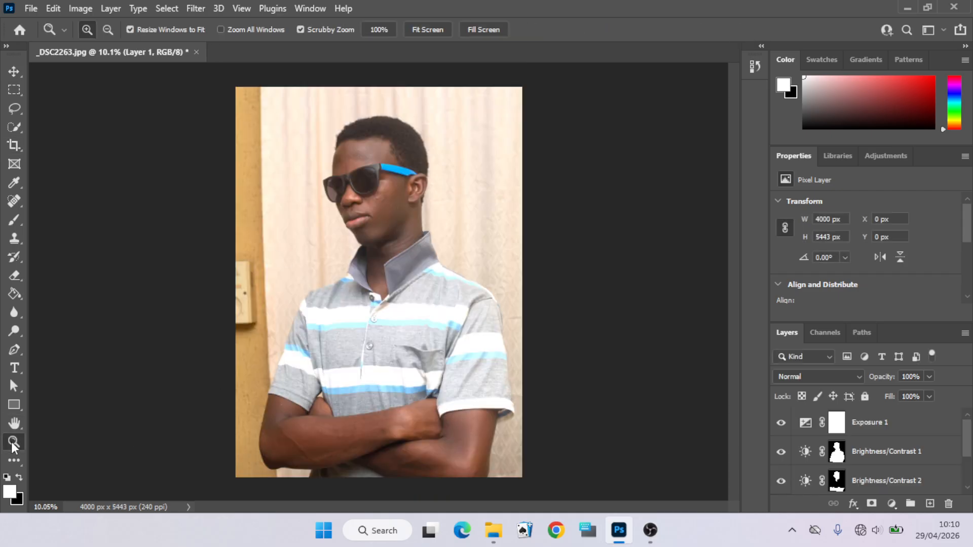
right_click(374, 314)
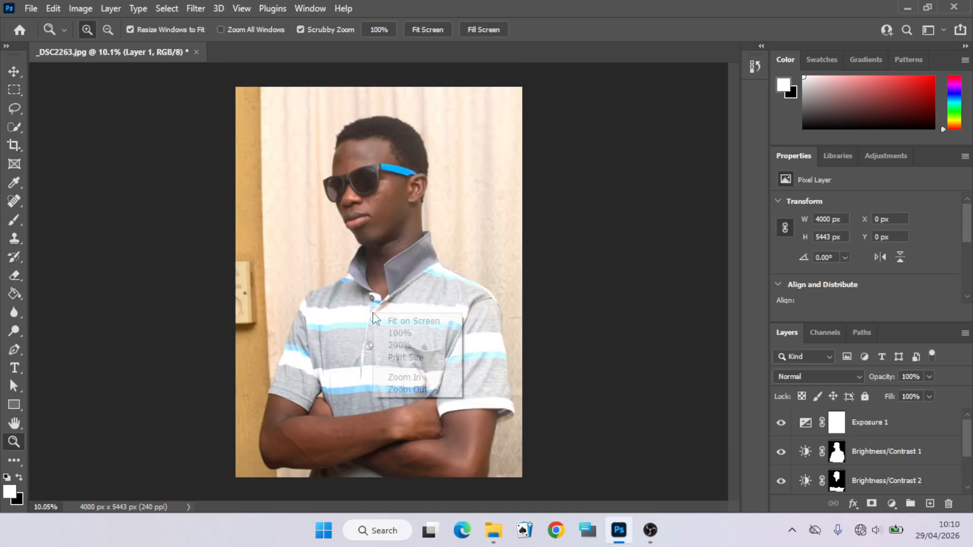
left_click(405, 324)
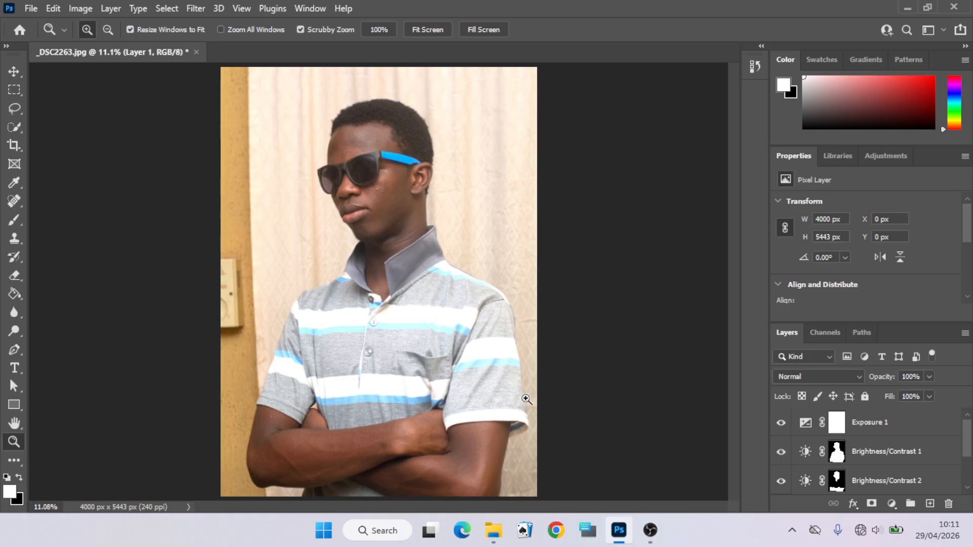
left_click_drag(967, 434, 968, 461)
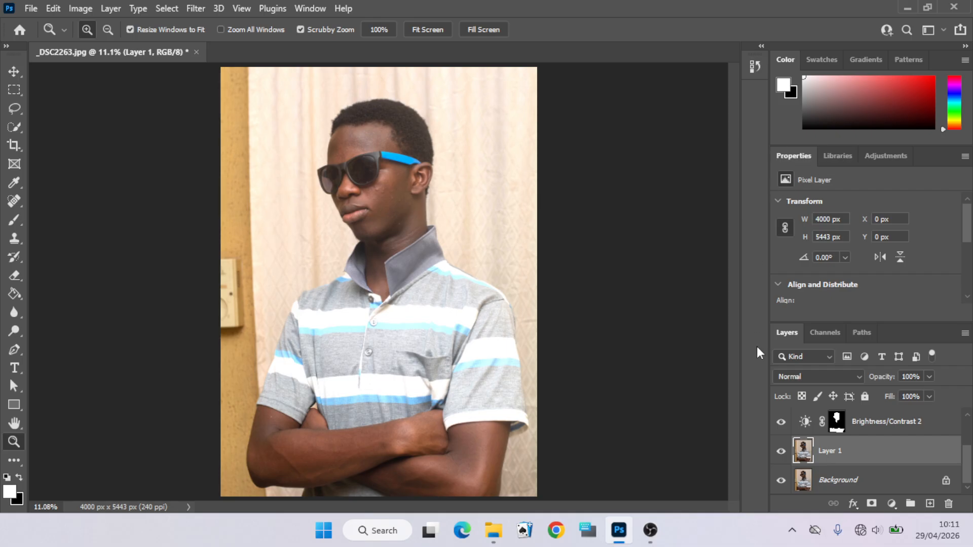
left_click_drag(967, 460, 970, 415)
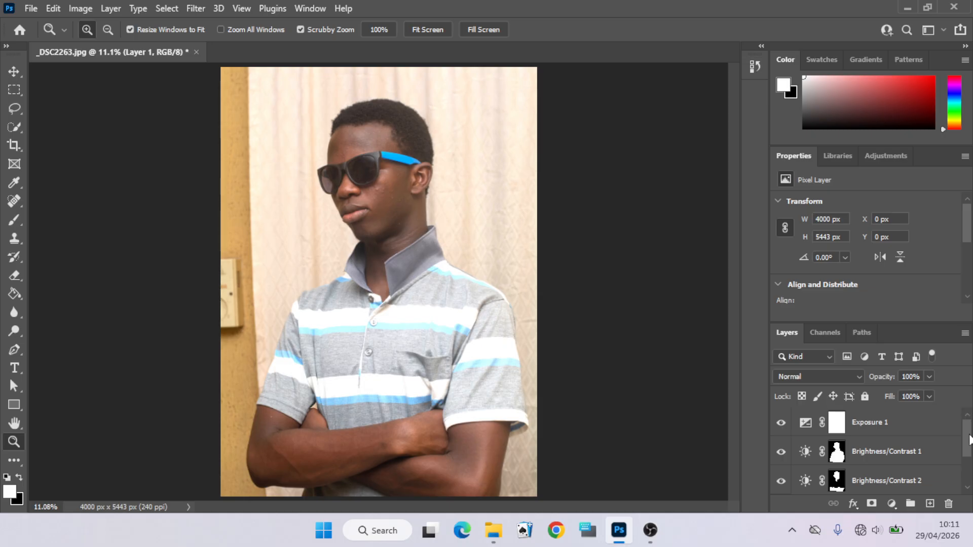
mouse_move(969, 435)
left_mouse_down()
mouse_move(970, 462)
mouse_move(972, 427)
left_mouse_up()
left_click_drag(967, 439, 967, 446)
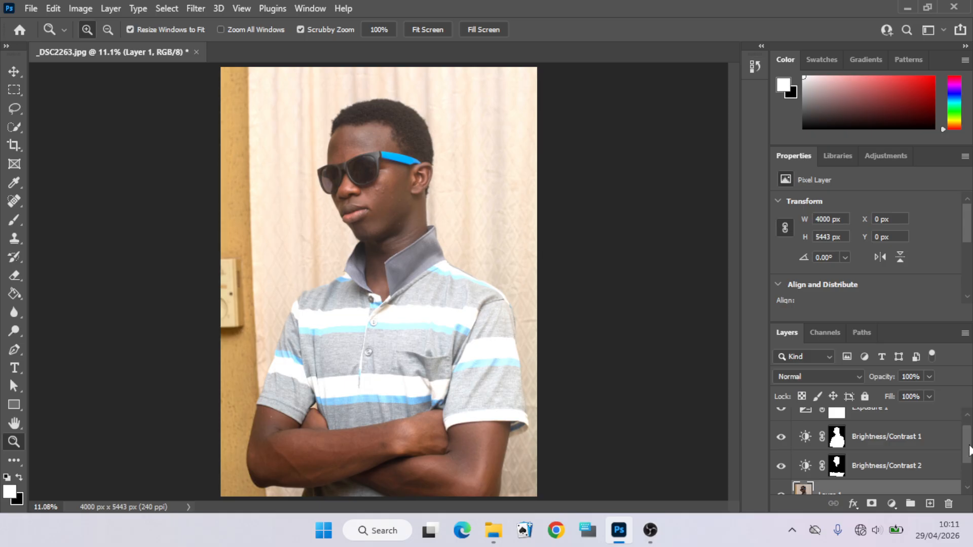
left_click_drag(969, 450, 968, 474)
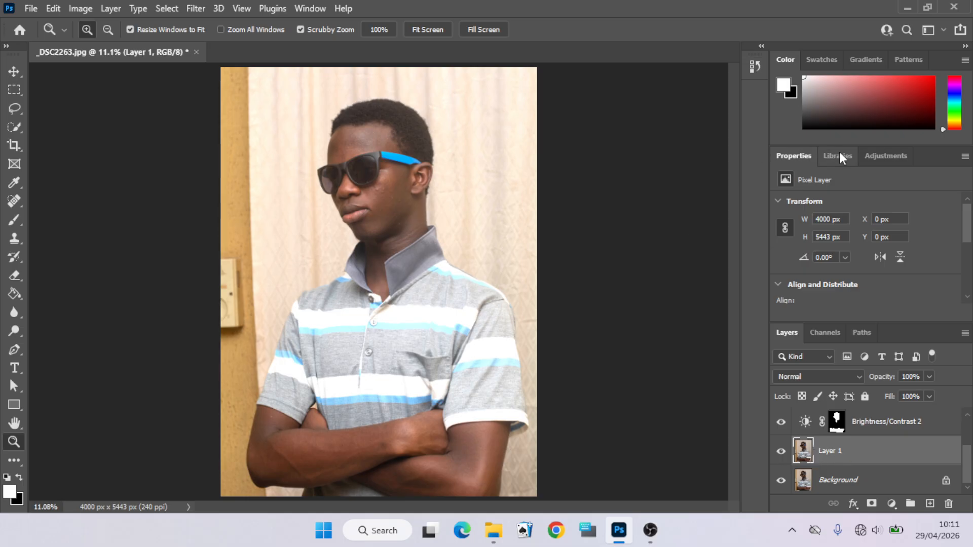
- Add an unmasked Brightness/Contrast adjustment layer and set its contrast to 10
left_click(876, 157)
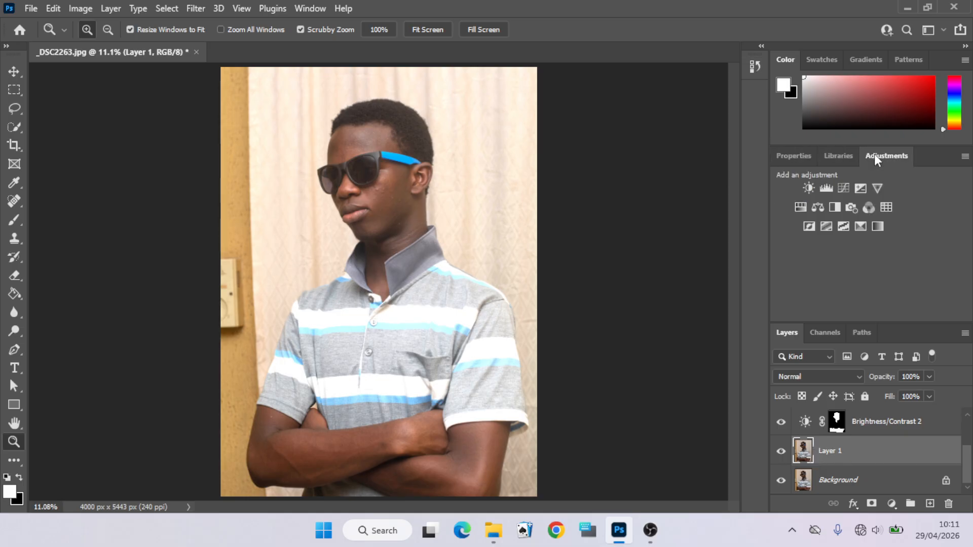
left_click(807, 190)
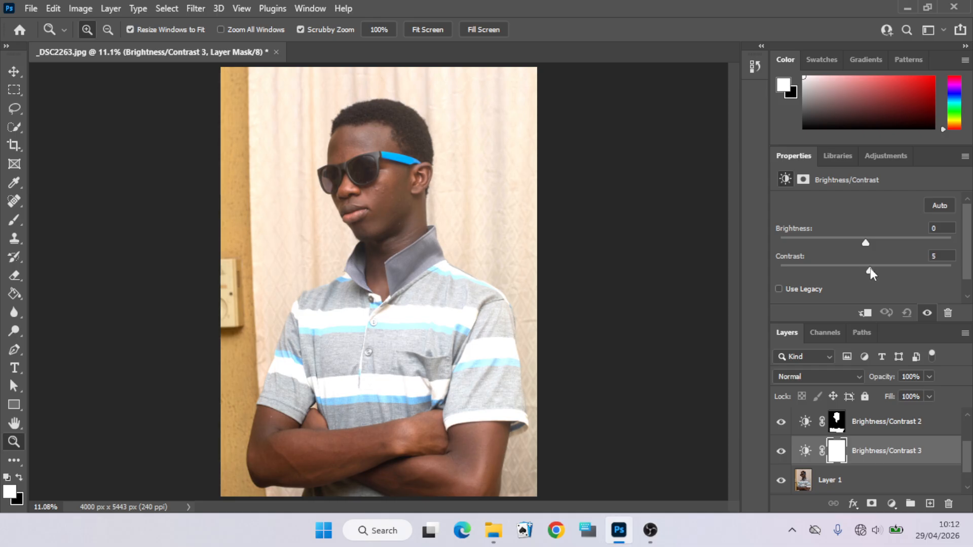
left_click_drag(870, 272, 884, 272)
left_click_drag(889, 274, 892, 277)
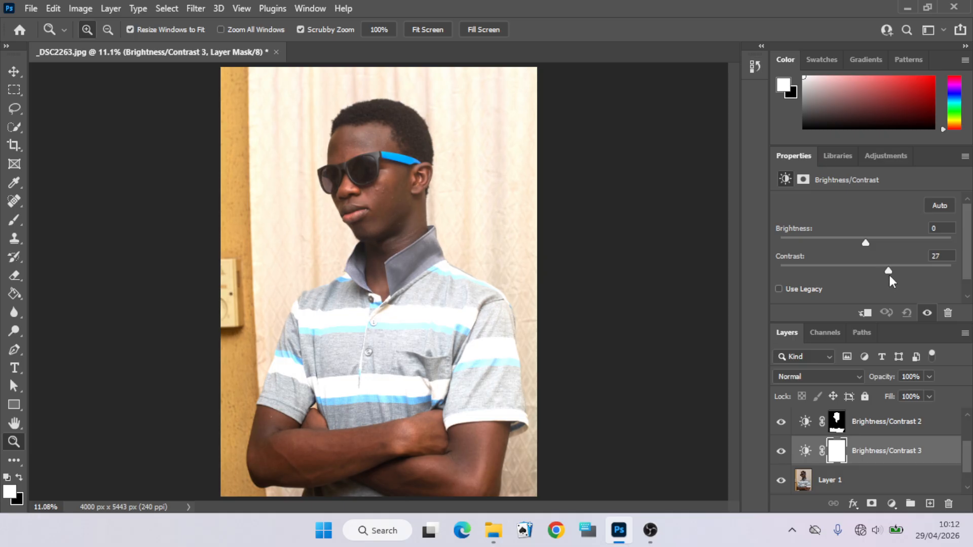
left_click_drag(890, 275, 916, 275)
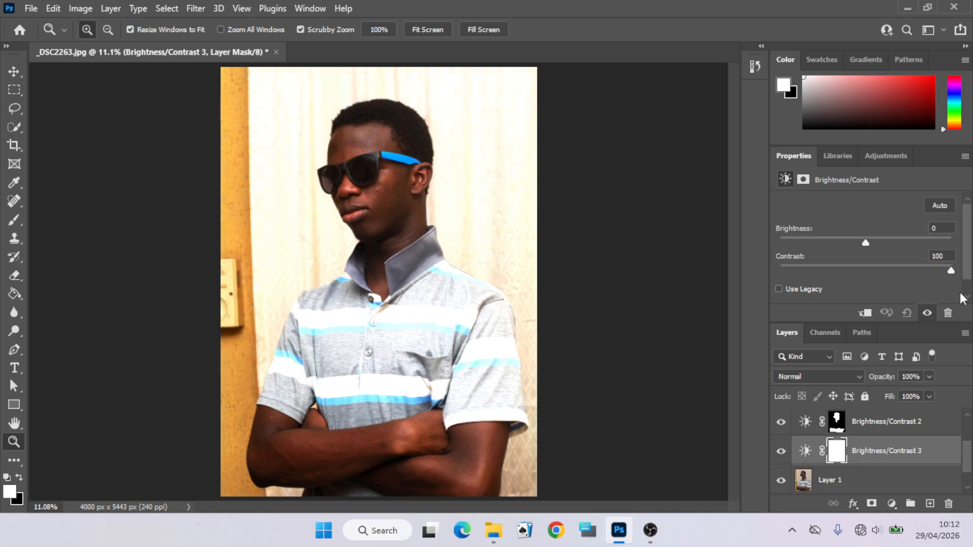
left_click_drag(951, 270, 873, 285)
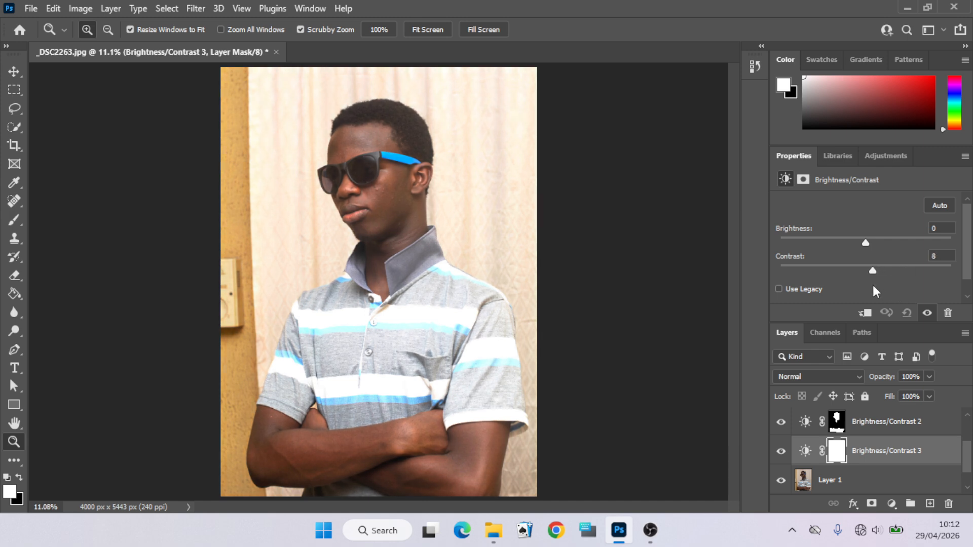
left_click_drag(870, 286, 875, 291)
key("Up")
- Select Layer 1 and add a Hue/Saturation adjustment layer directly above it
left_click_drag(966, 461, 968, 473)
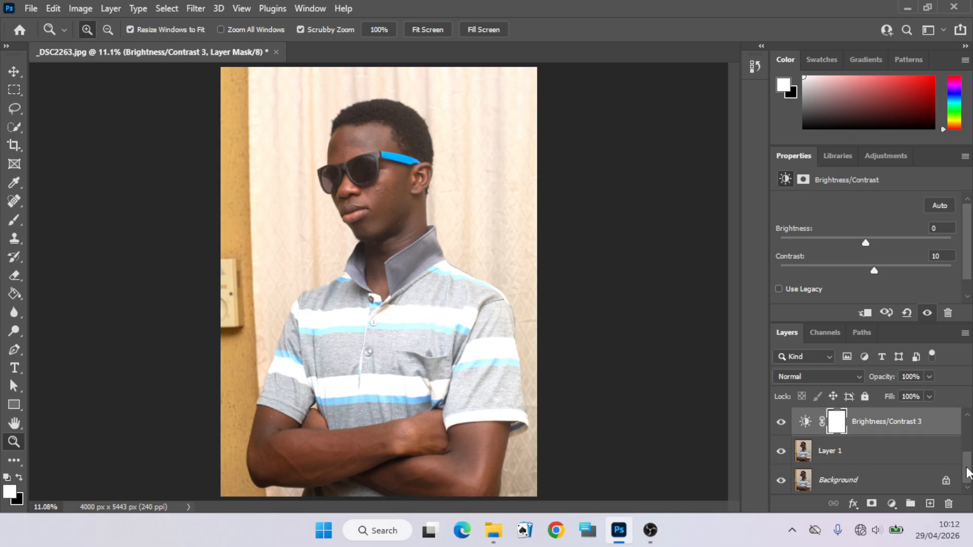
left_click(809, 456)
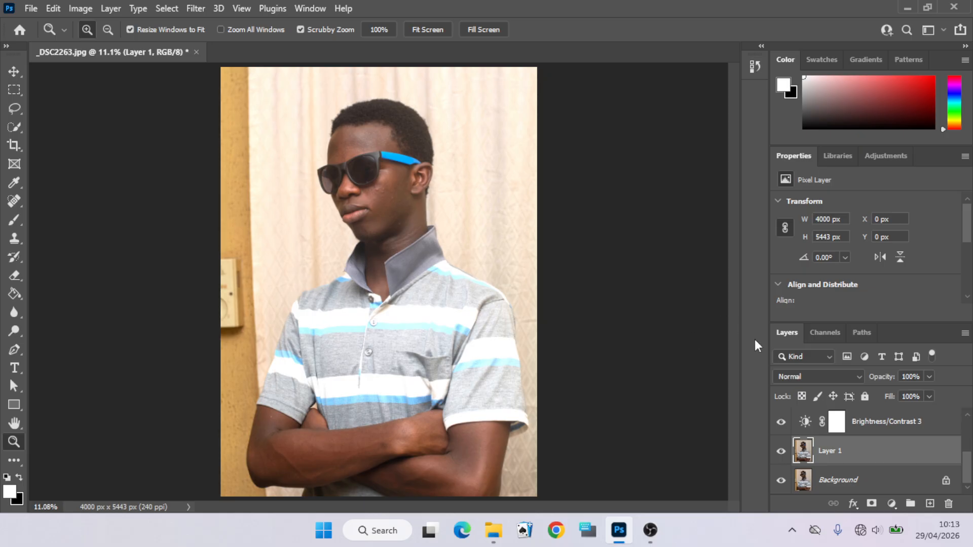
left_click(880, 158)
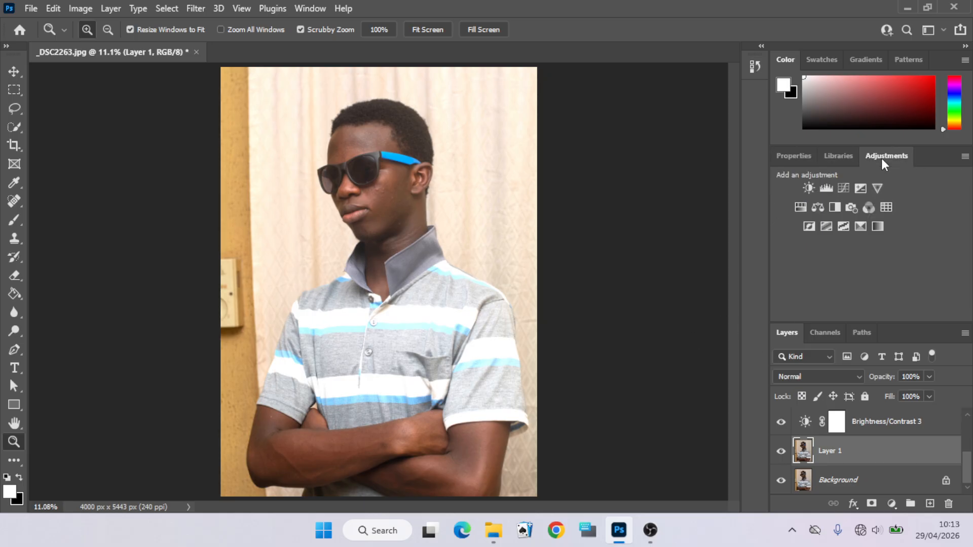
left_click(800, 208)
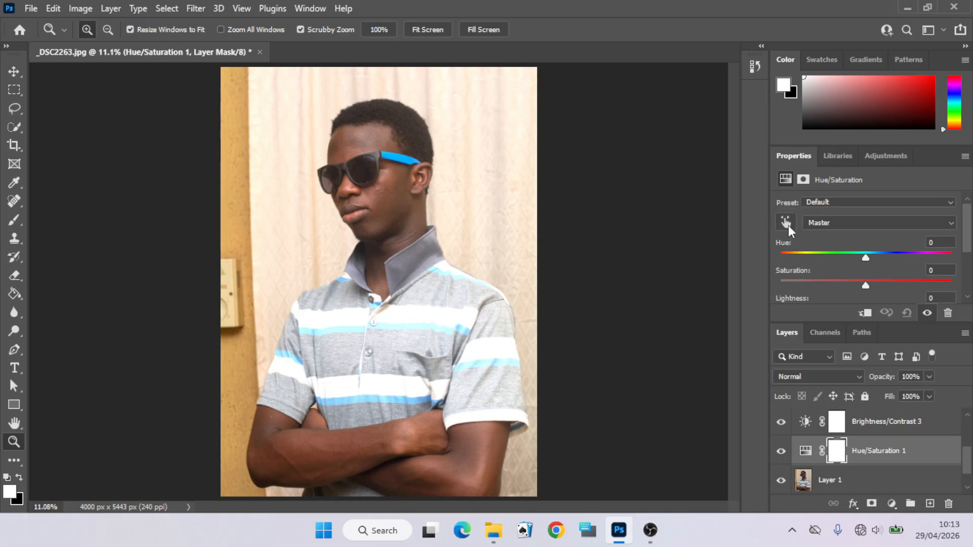
- Use the targeted adjustment on the face's skin to raise the Reds saturation to +14
left_click(788, 225)
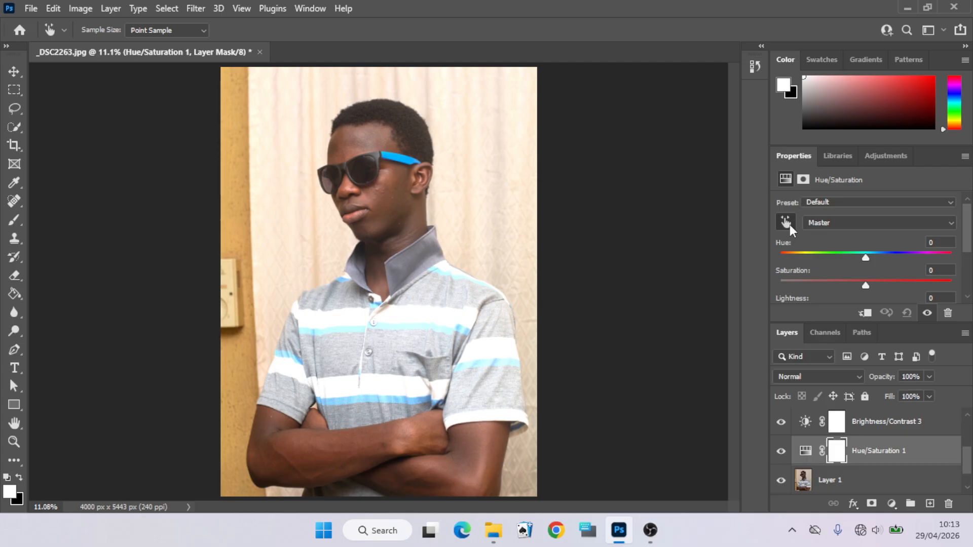
left_click(393, 202)
left_click(951, 224)
left_click(865, 236)
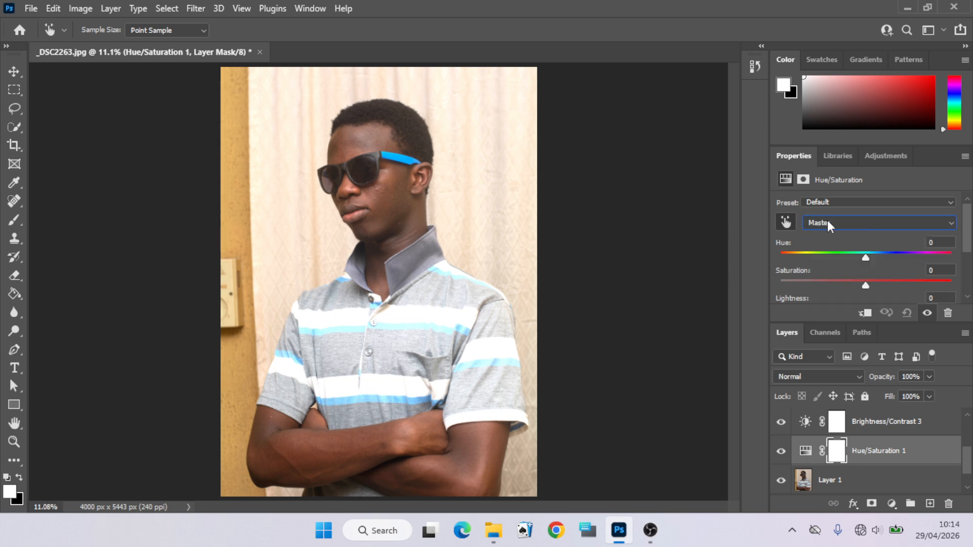
left_click(397, 191)
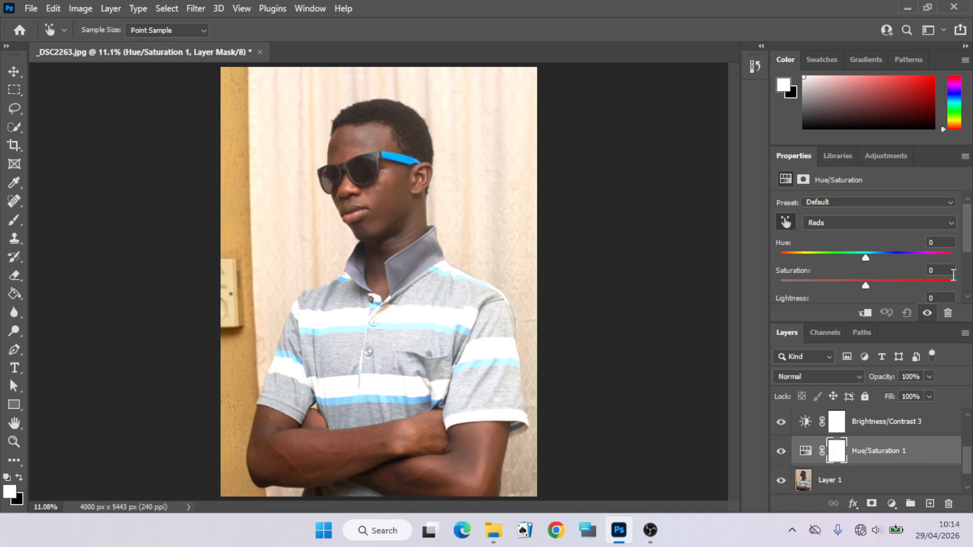
left_click_drag(966, 244, 967, 253)
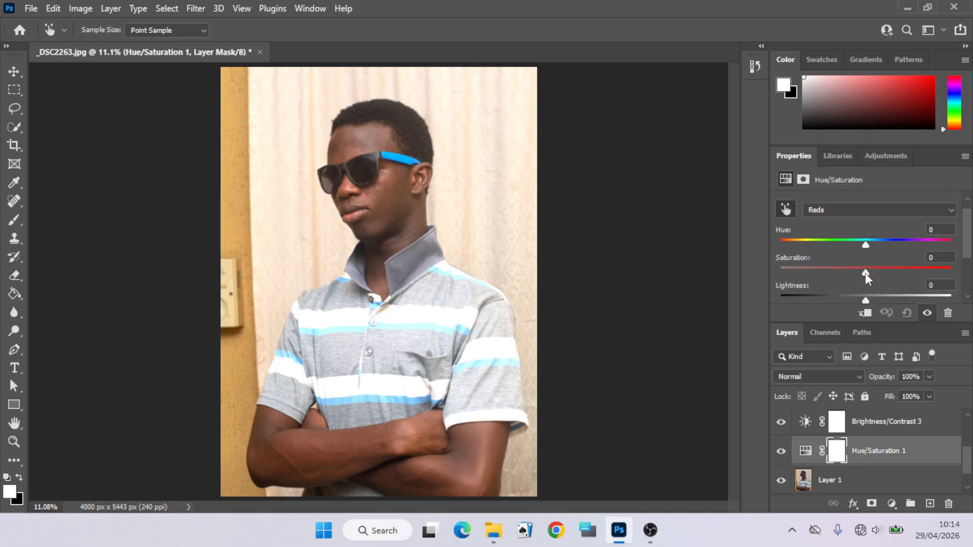
left_click(865, 273)
left_click(866, 273)
left_click_drag(865, 272, 889, 274)
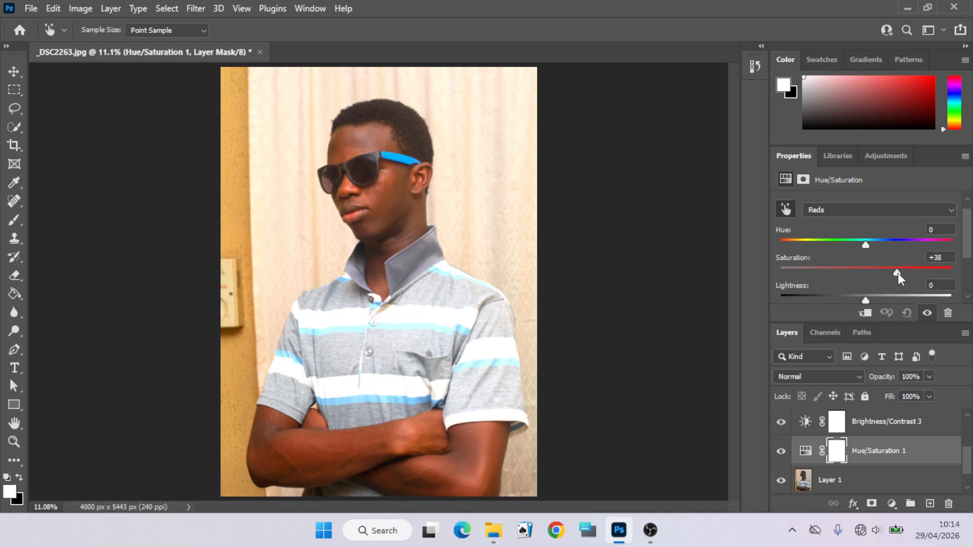
left_click_drag(898, 274, 872, 266)
left_click_drag(871, 266, 877, 269)
- Target the shirt's cyan stripe and set the Cyans saturation to +54
left_click_drag(966, 474, 968, 487)
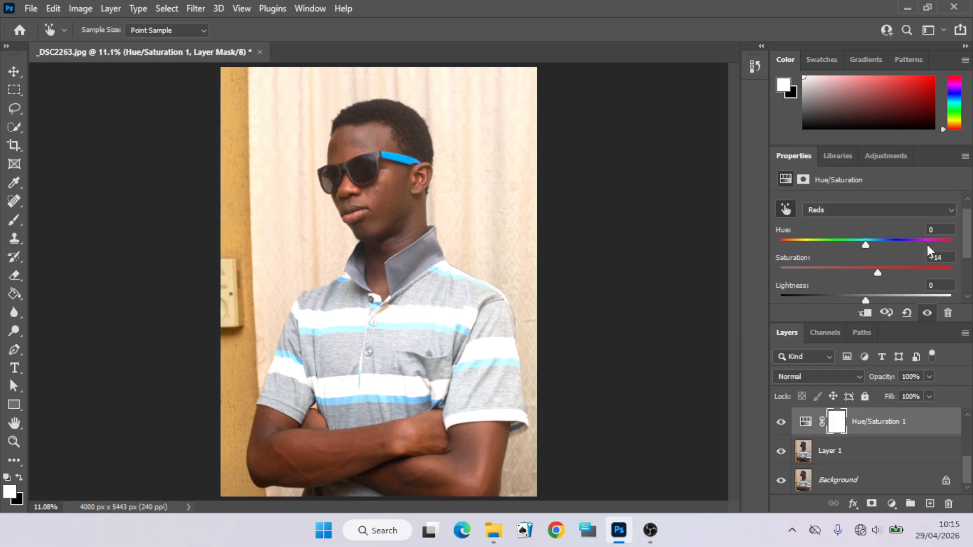
left_click(786, 210)
left_click(350, 403)
left_click_drag(869, 272, 886, 290)
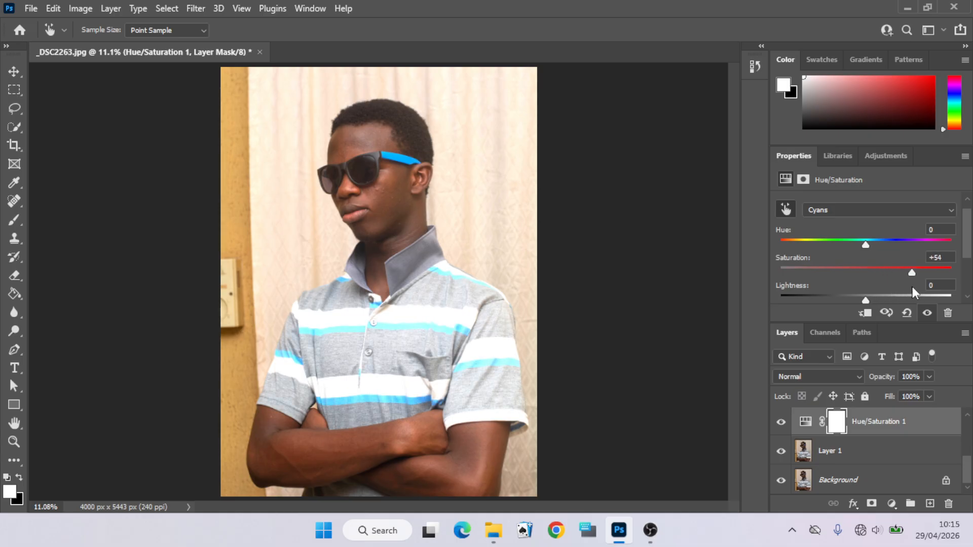
left_click_drag(939, 287, 883, 273)
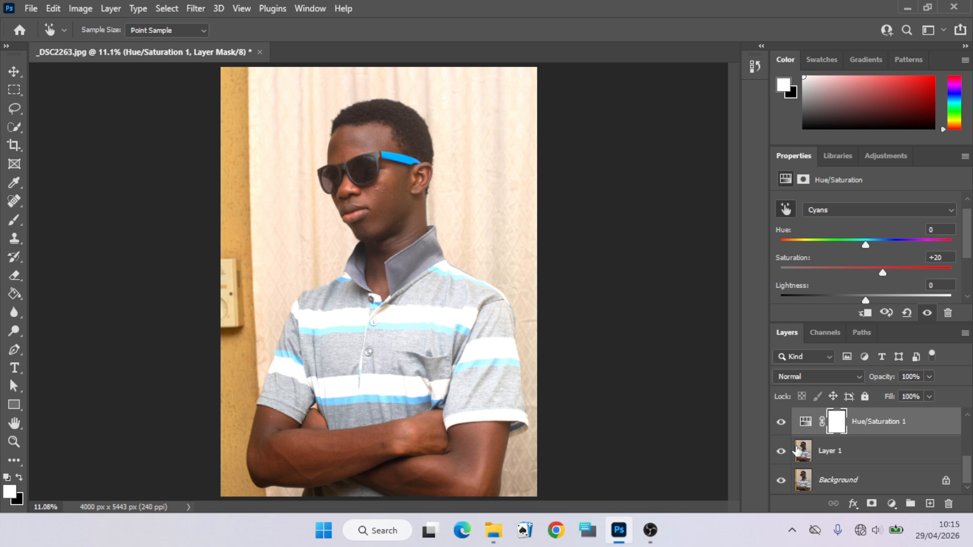
- Select Layer 1, zoom into the forehead and remove its blemishes with a 30 px Spot Healing Brush
left_click(819, 452)
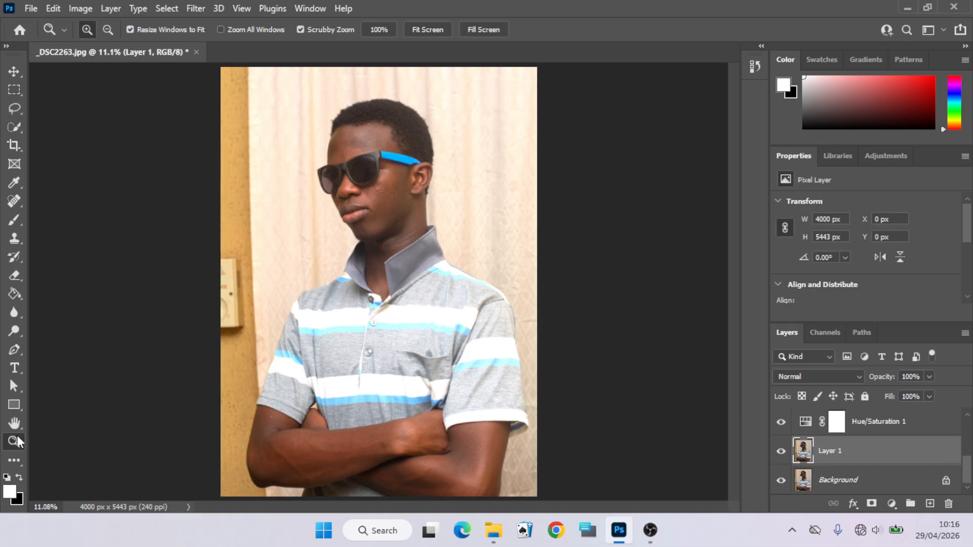
left_click_drag(377, 171, 377, 171)
left_click(377, 171)
left_click(377, 171)
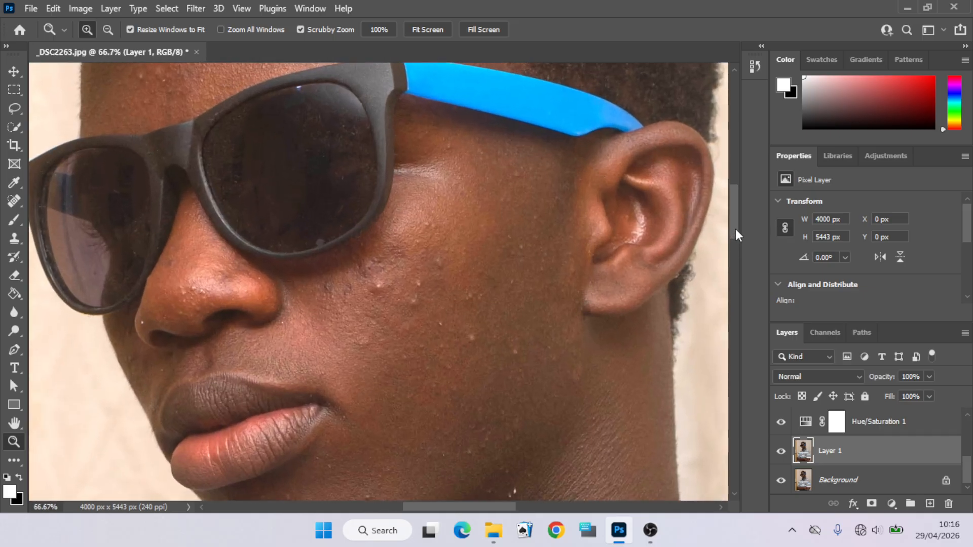
left_click_drag(735, 229, 731, 193)
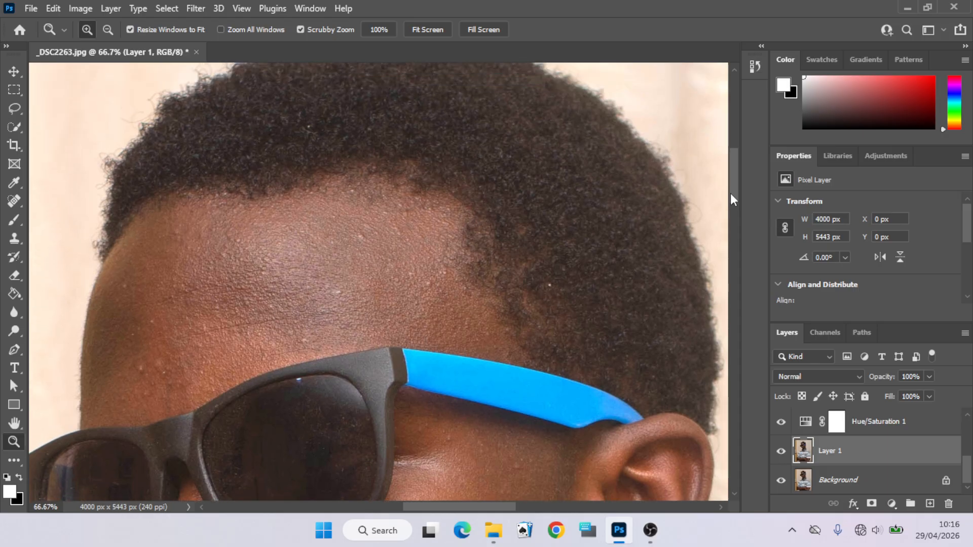
left_click(14, 202)
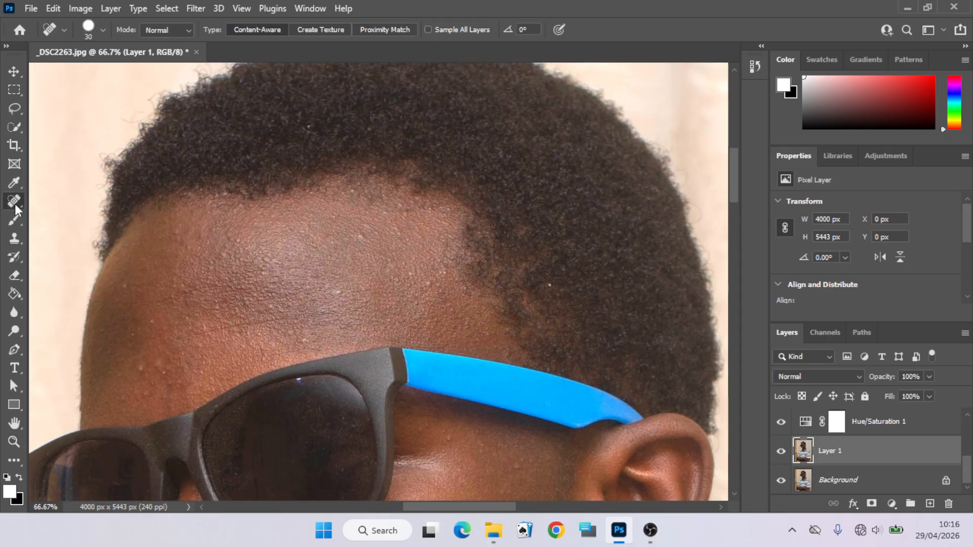
right_click(15, 201)
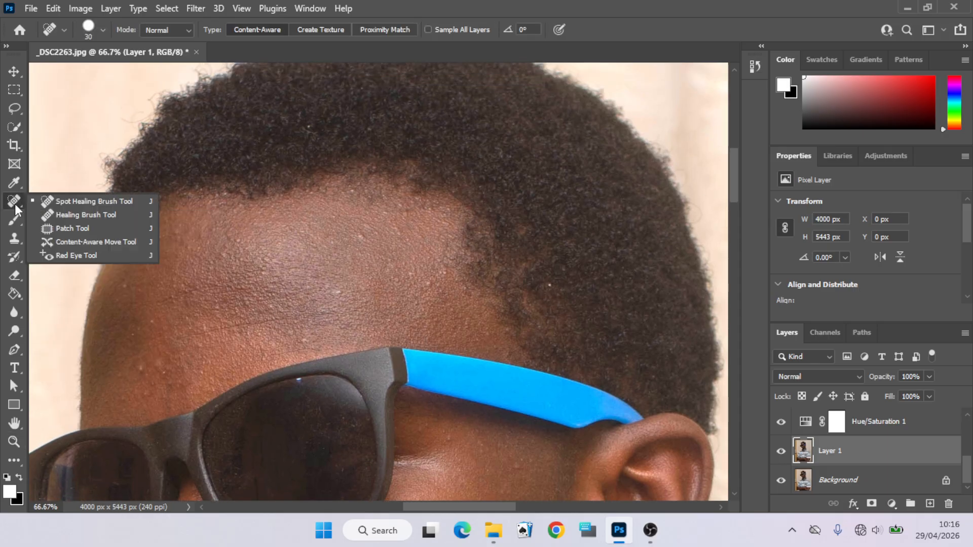
left_click(83, 202)
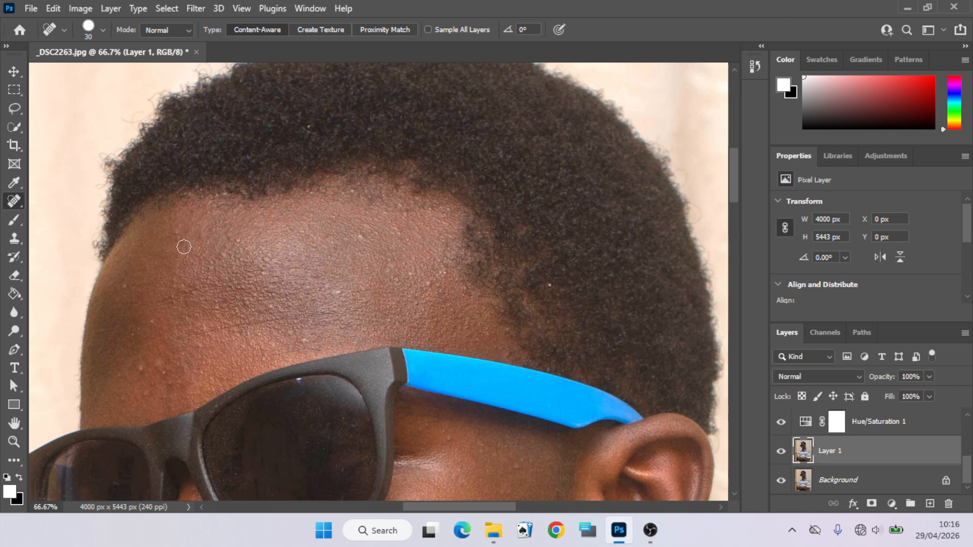
left_click(142, 366)
left_click(160, 363)
left_click(153, 323)
left_click(361, 235)
left_click(365, 228)
left_click(385, 215)
left_click(400, 231)
left_click(419, 236)
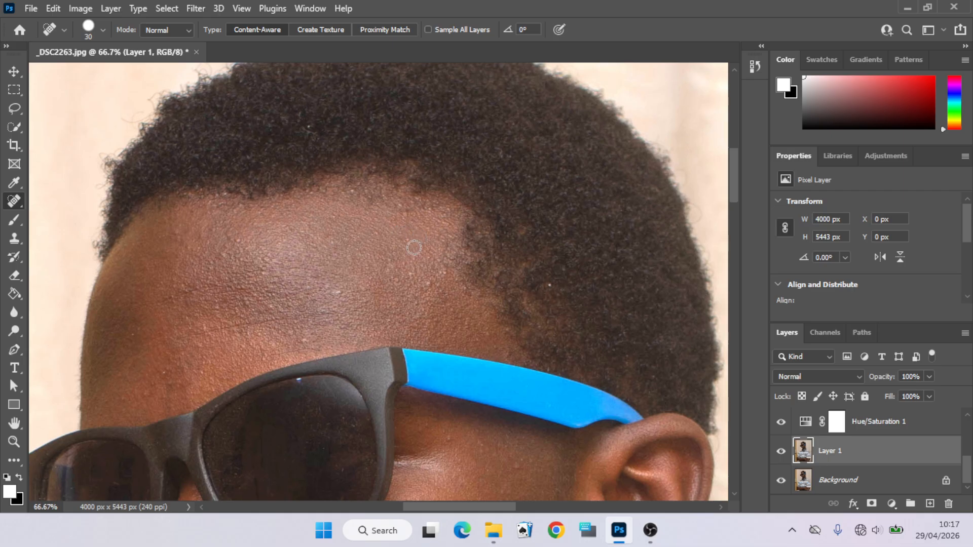
left_click(390, 267)
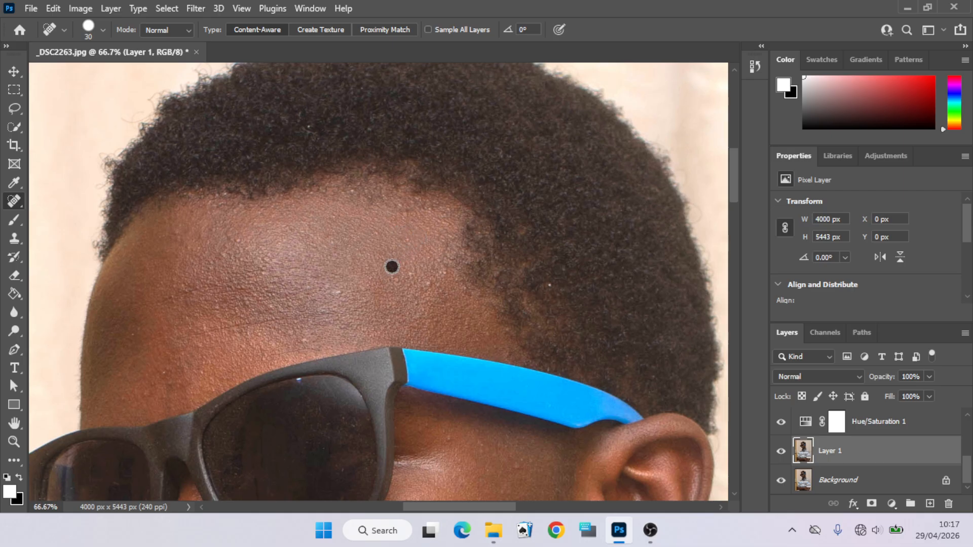
left_click(339, 293)
left_click(101, 31)
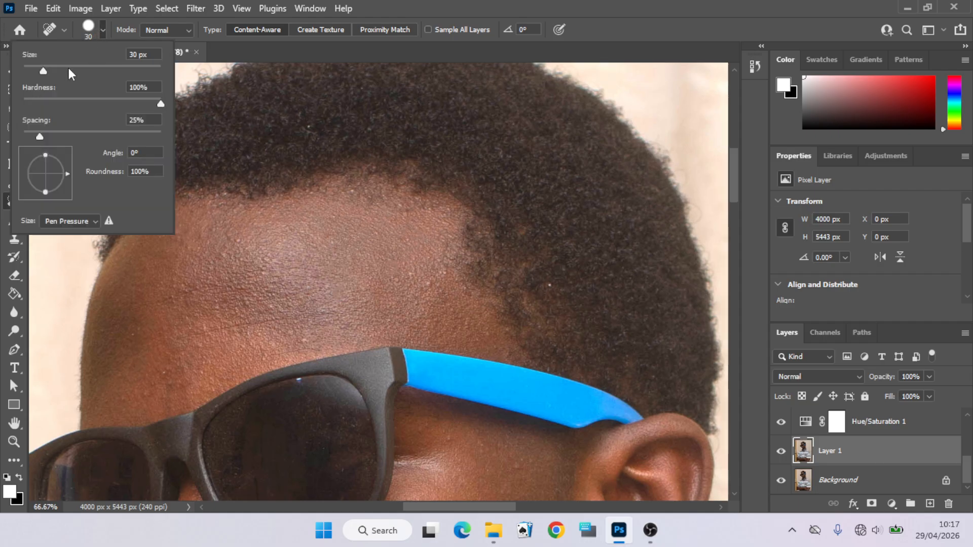
left_click(226, 116)
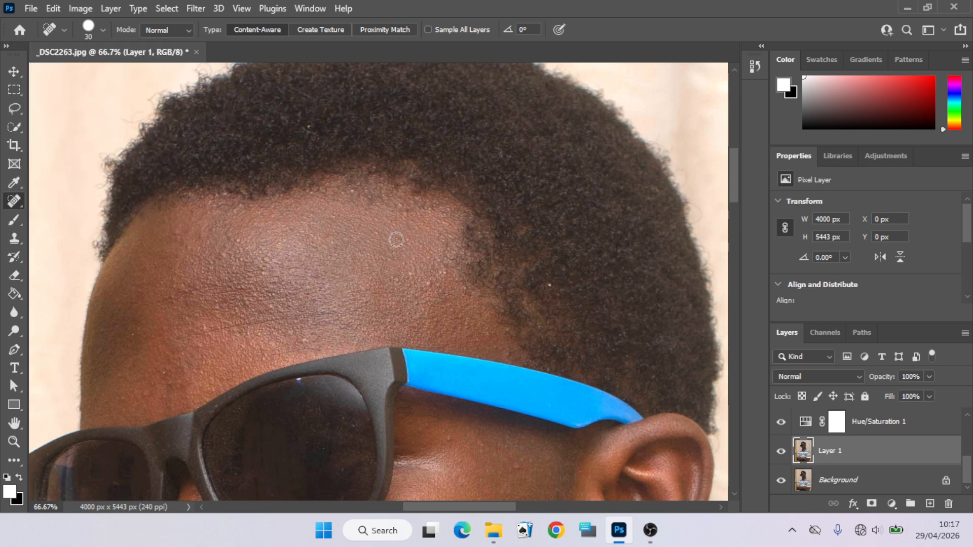
left_click(408, 274)
left_click(395, 282)
left_click(464, 289)
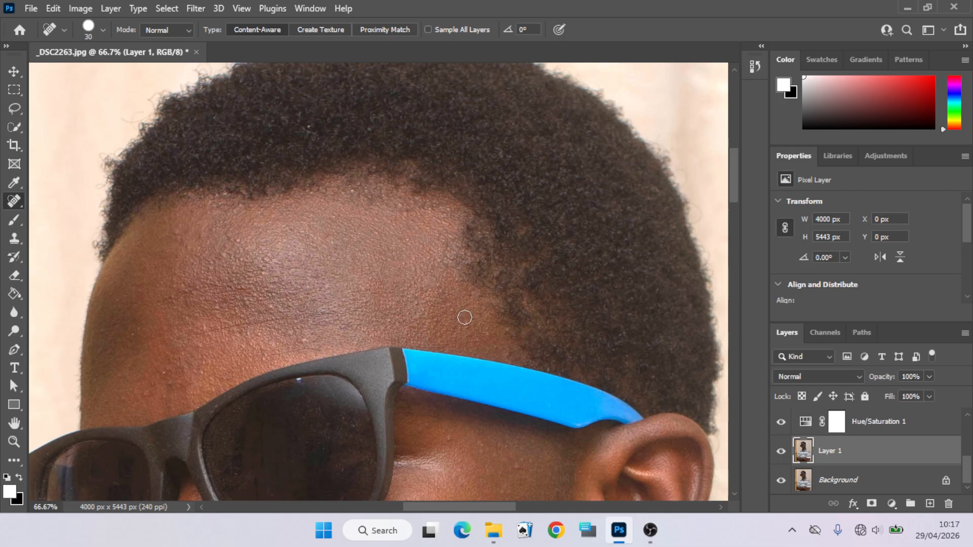
left_click(486, 338)
- Set the Spot Healing Brush to 25 px and heal two more forehead spots
key("bracketright")
key("bracketright")
key("bracketright")
key("bracketright")
key("bracketright")
key("bracketright")
key("bracketright")
key("bracketright")
key("bracketright")
key("bracketright")
key("bracketleft")
key("bracketleft")
key("bracketleft")
key("bracketleft")
key("bracketleft")
key("bracketleft")
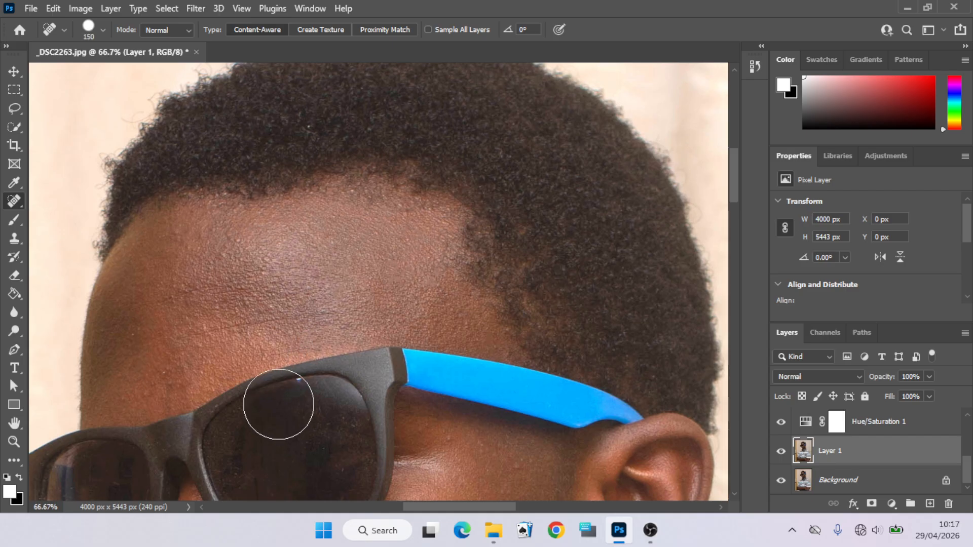
key("bracketleft")
key("bracketleft")
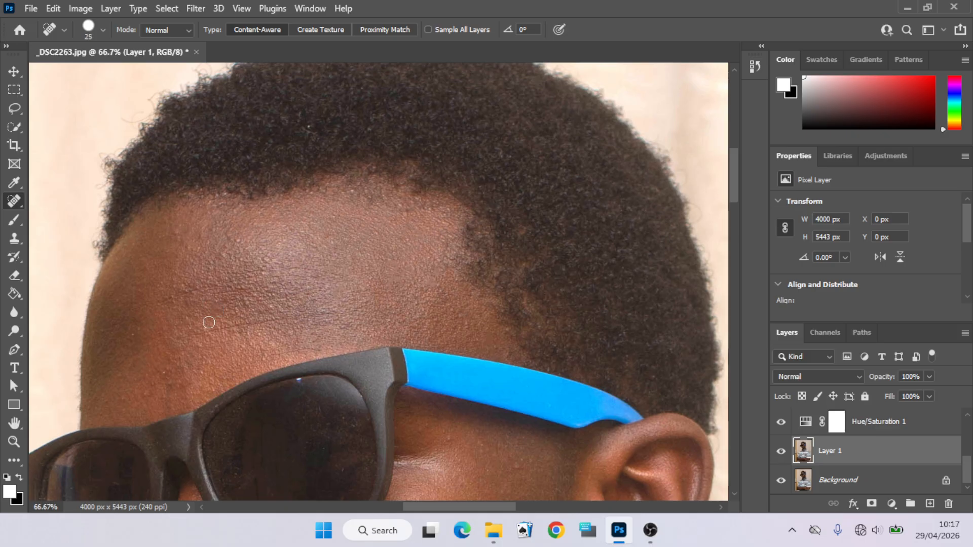
left_click(222, 256)
left_click(237, 240)
- Heal the blemishes on the cheek and beside the nose with a 30 px brush
left_click_drag(731, 178, 738, 213)
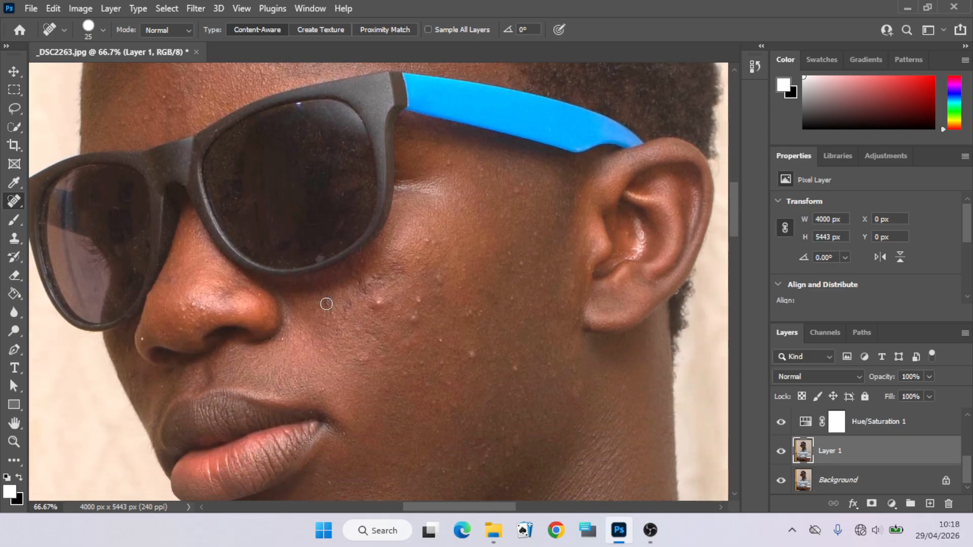
key("bracketright")
left_click(327, 304)
left_click(197, 304)
left_click(187, 308)
left_click(206, 310)
left_click(181, 332)
left_click(177, 313)
key("bracketleft")
key("bracketleft")
key("bracketleft")
key("bracketright")
left_click(575, 392)
left_click(551, 374)
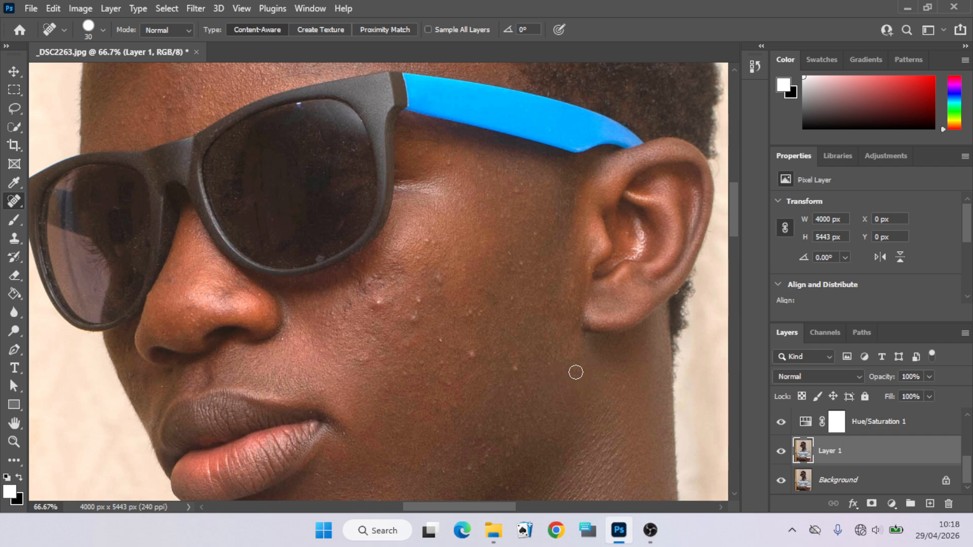
left_click(541, 361)
mouse_move(443, 277)
left_mouse_down()
mouse_move(422, 291)
mouse_move(405, 356)
left_mouse_up()
left_click_drag(474, 312, 435, 344)
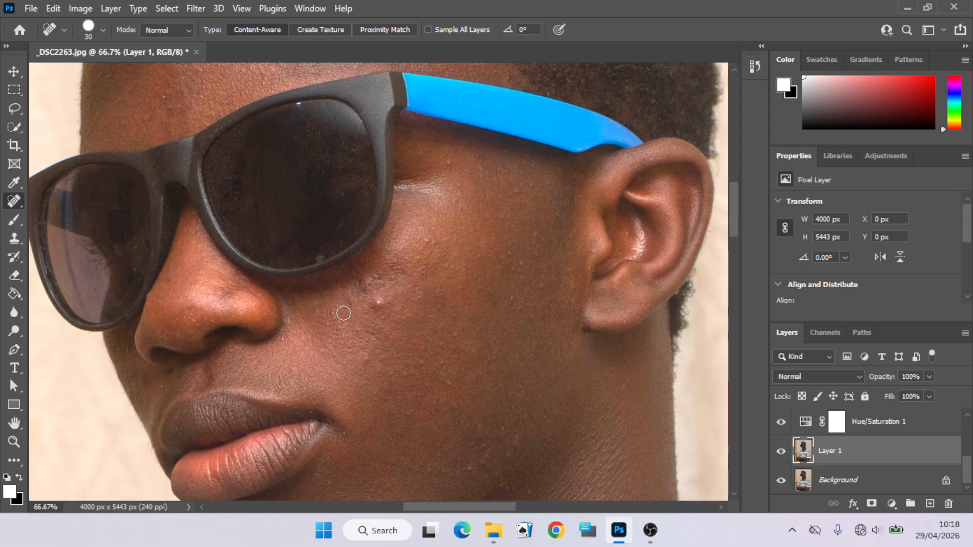
left_click_drag(346, 310, 370, 285)
left_click(402, 258)
left_click(357, 284)
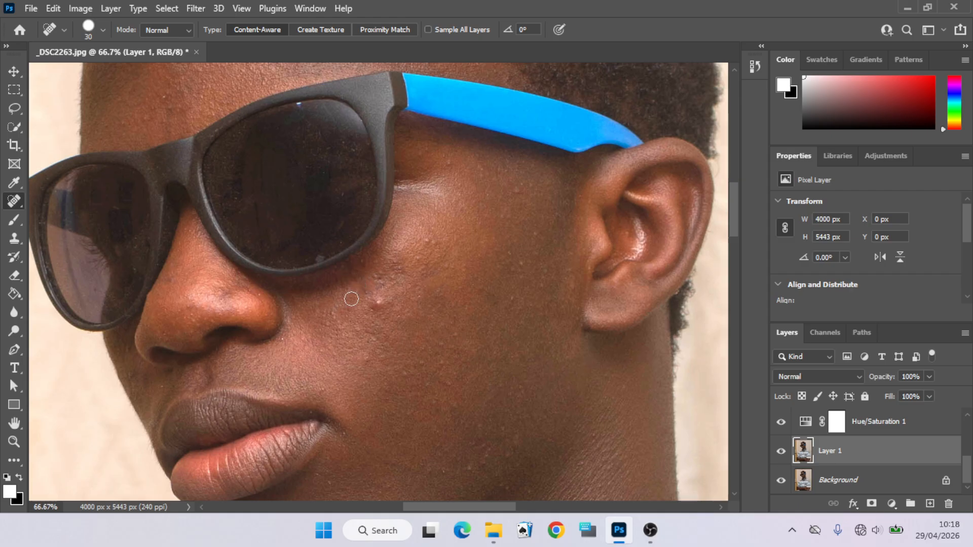
left_click(333, 317)
left_click(376, 305)
- Enlarge the brush to 40 px and heal the remaining cheek and temple blemishes
key("bracketright")
left_click(368, 359)
left_click(354, 328)
left_click(365, 334)
left_click(390, 334)
left_click(375, 360)
left_click(375, 357)
left_click(411, 368)
left_click(433, 361)
left_click(421, 239)
left_click(440, 245)
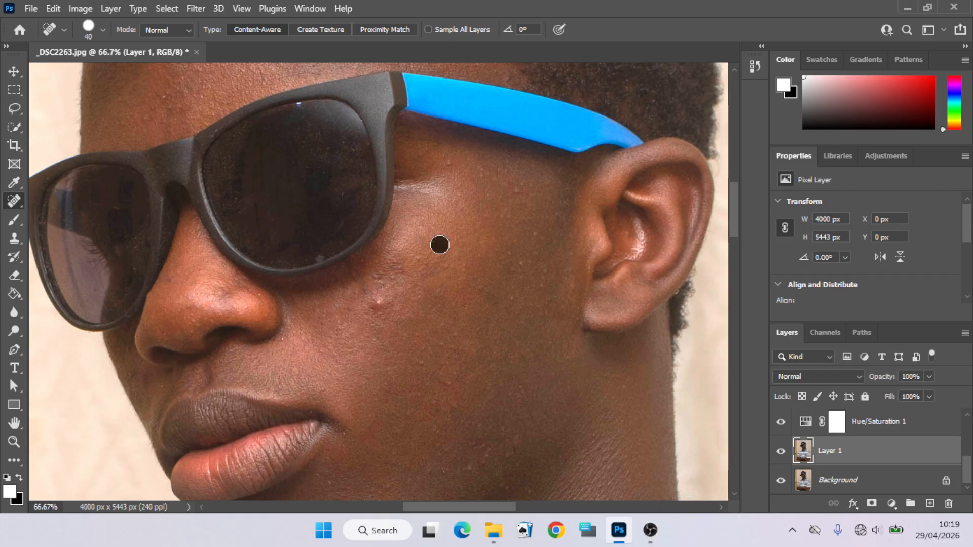
left_click(515, 190)
left_click(525, 264)
left_click(538, 234)
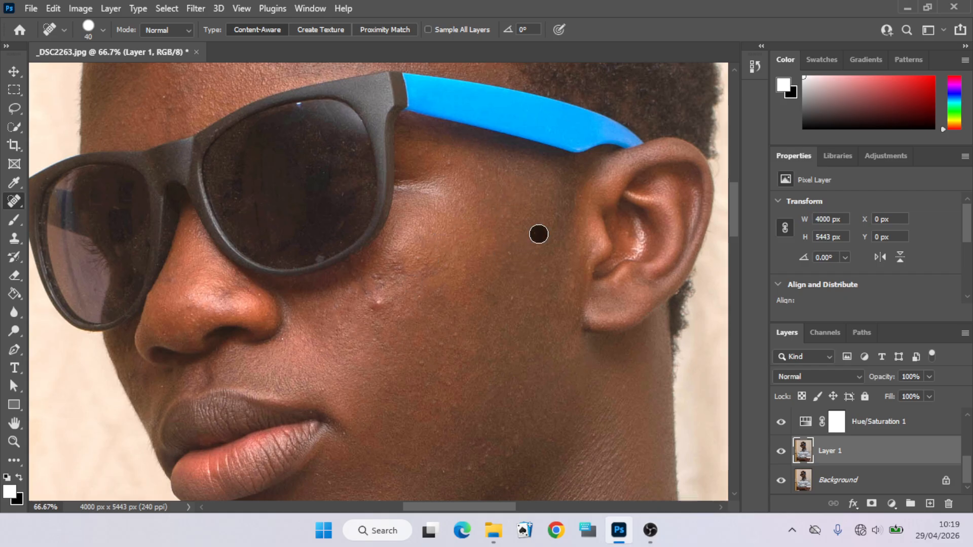
left_click(515, 296)
left_click(487, 293)
left_click(515, 272)
left_click(504, 250)
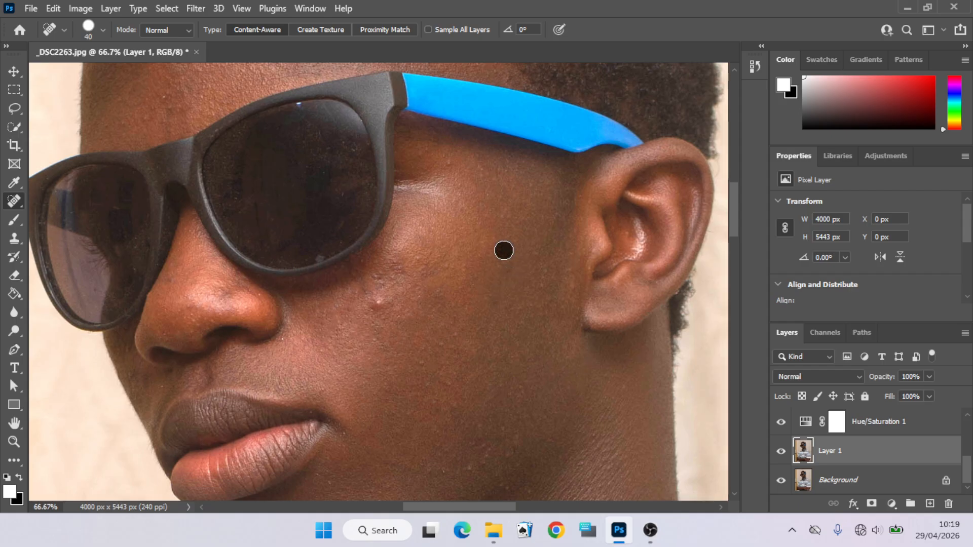
left_click(542, 282)
left_click(377, 301)
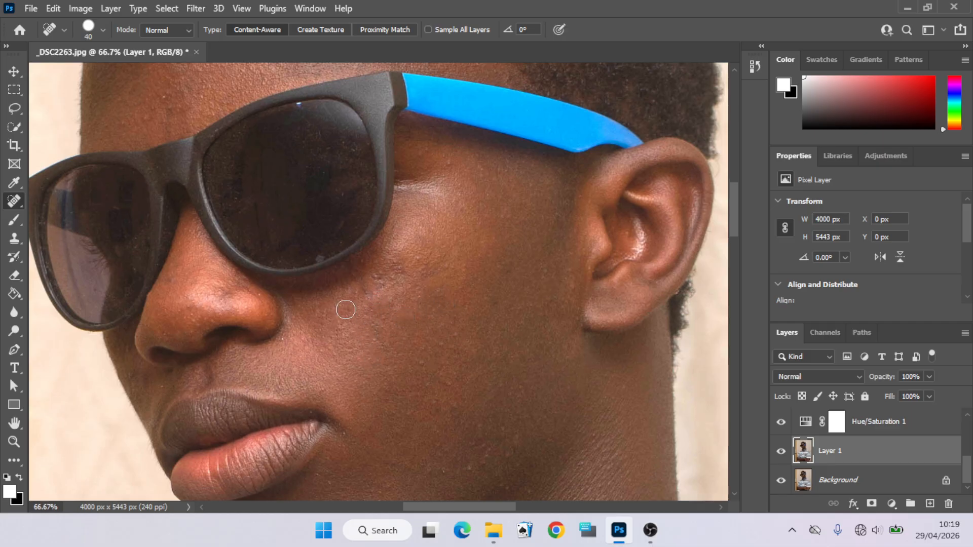
left_click(348, 292)
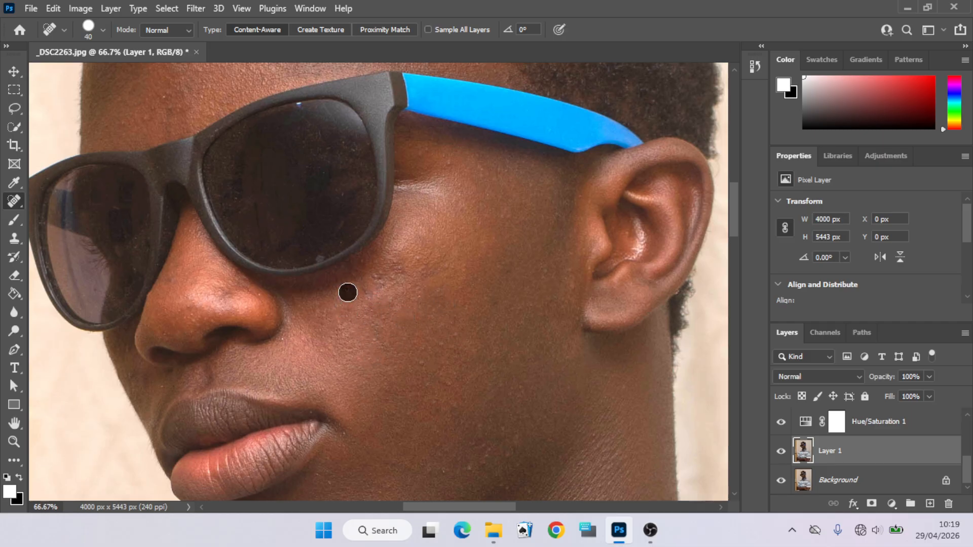
left_click(393, 269)
left_click(404, 276)
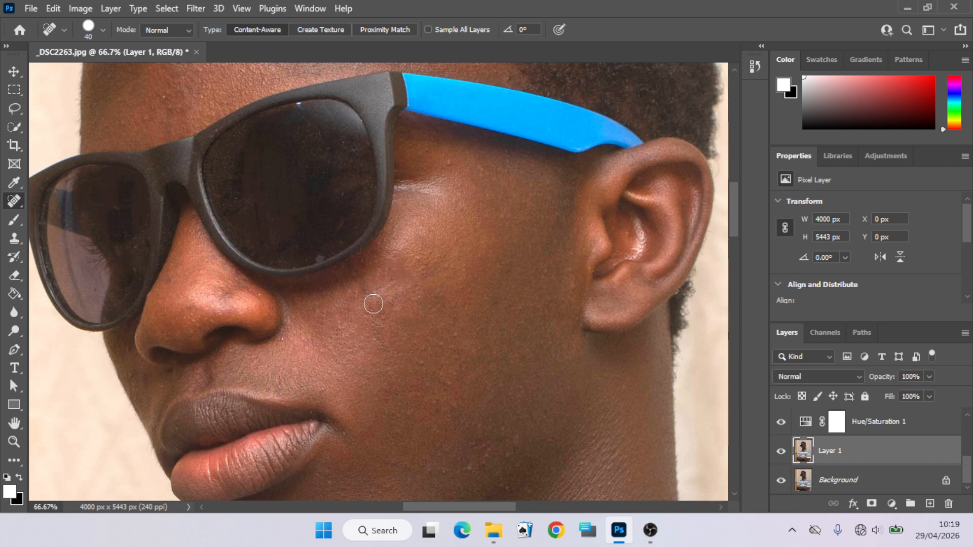
left_click(398, 303)
- Heal the blemishes on the chin and neck with the 40 px Spot Healing Brush
left_click(12, 444)
right_click(292, 310)
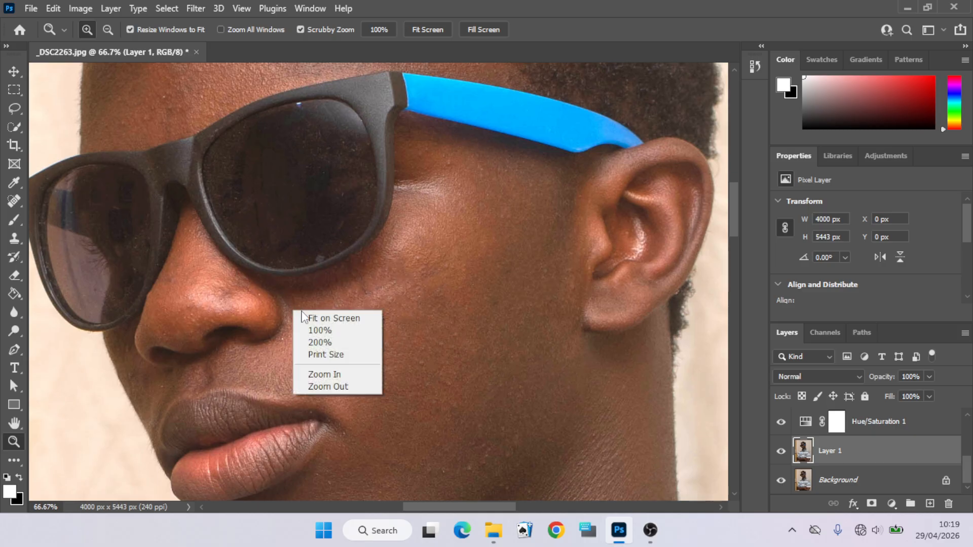
left_click(313, 319)
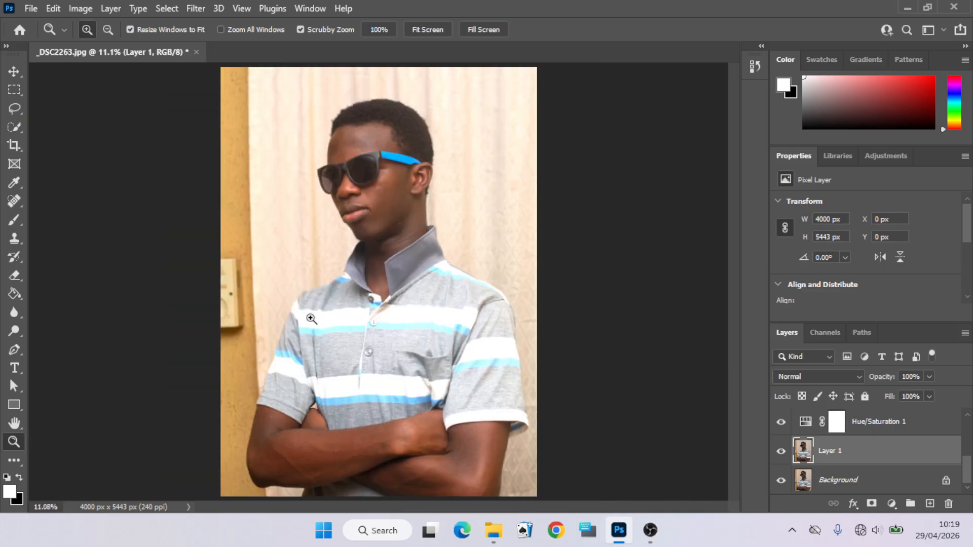
left_click(391, 256)
left_click(392, 255)
left_click(392, 255)
left_click(392, 255)
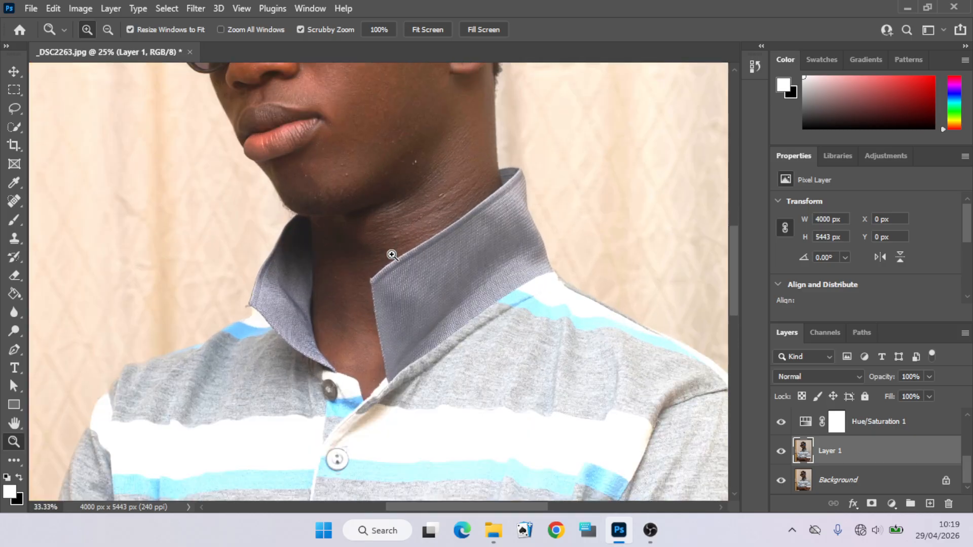
left_click(391, 255)
left_click(479, 137)
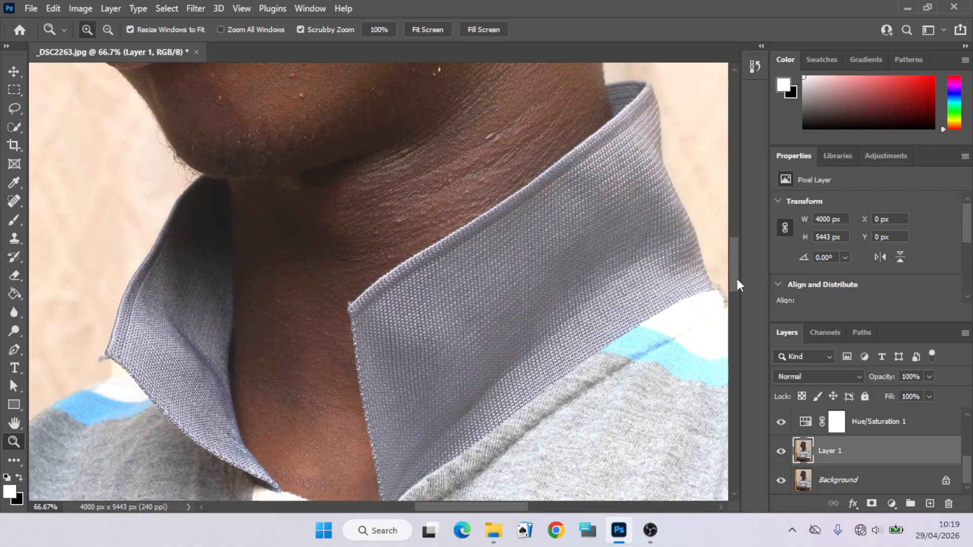
left_click_drag(737, 279, 733, 257)
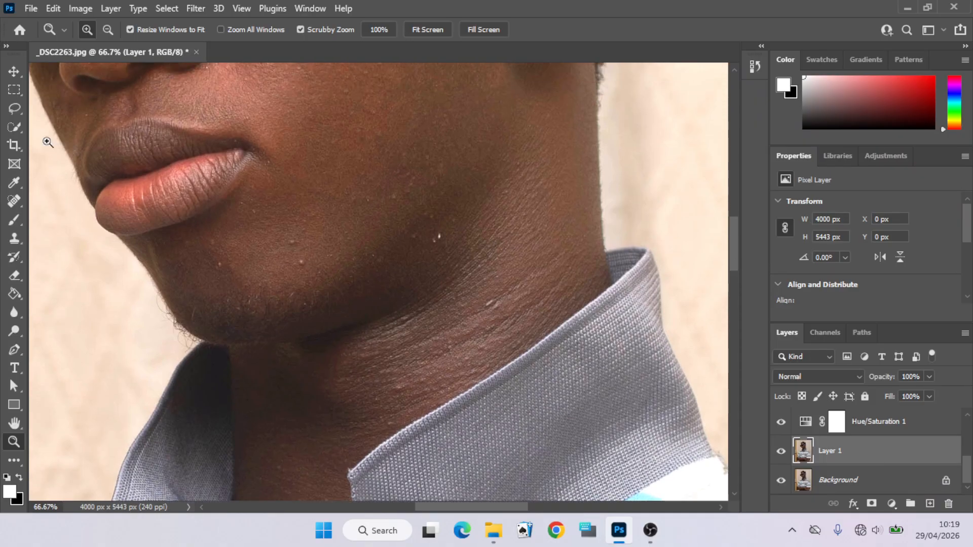
left_click(12, 200)
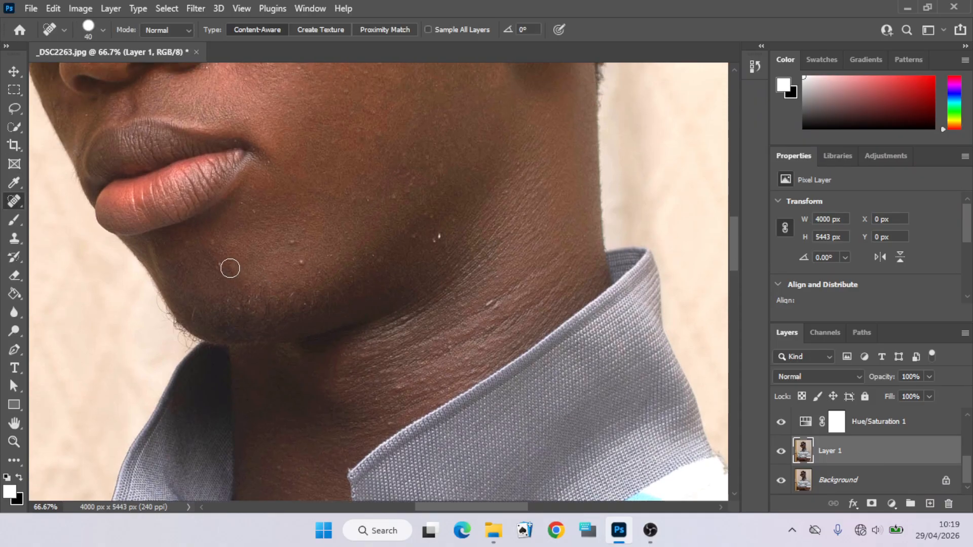
left_click(221, 264)
left_click(300, 261)
left_click(291, 241)
left_click(437, 236)
left_click(491, 305)
left_click(399, 388)
left_click(406, 322)
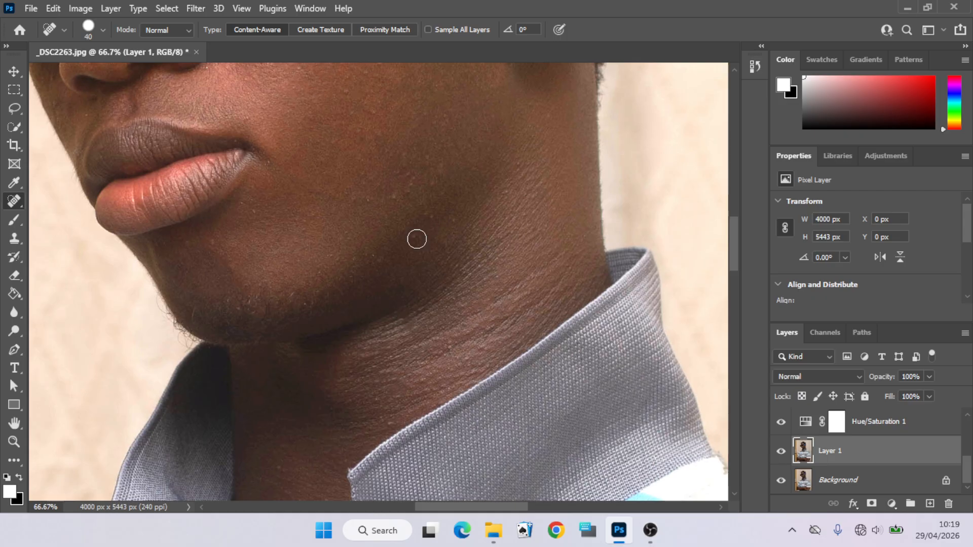
left_click(412, 234)
left_click(15, 440)
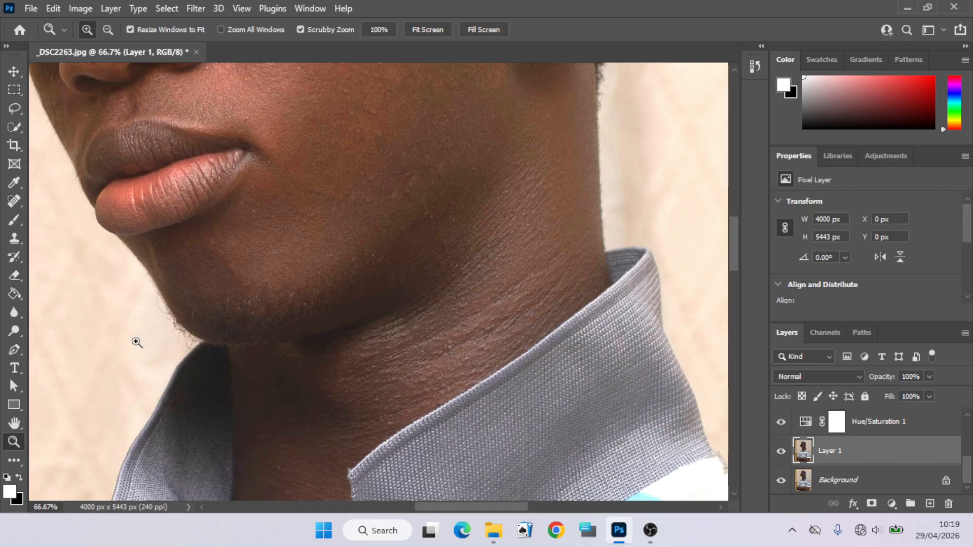
- Zoom out to view the whole photo and add a Selective Color adjustment layer above Layer 1
right_click(262, 269)
left_click(267, 270)
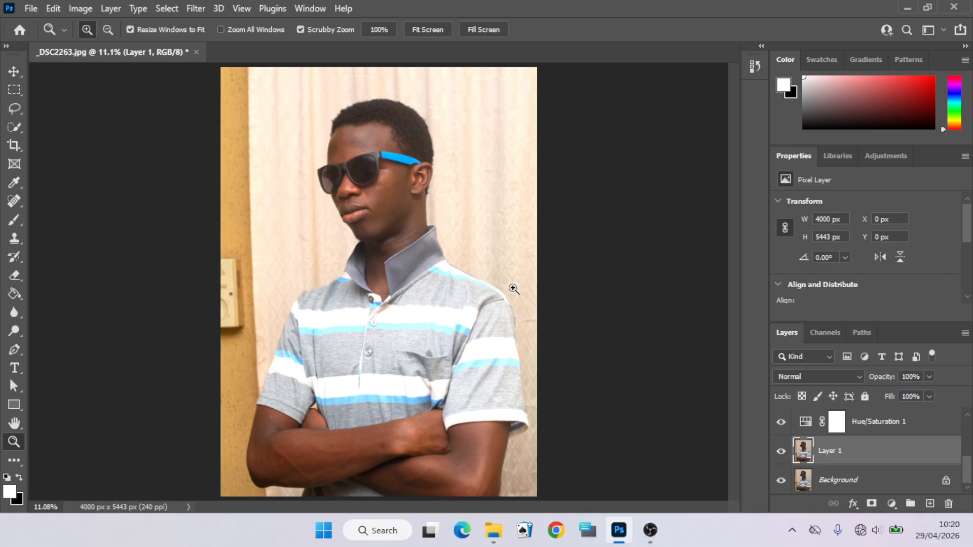
left_click(887, 156)
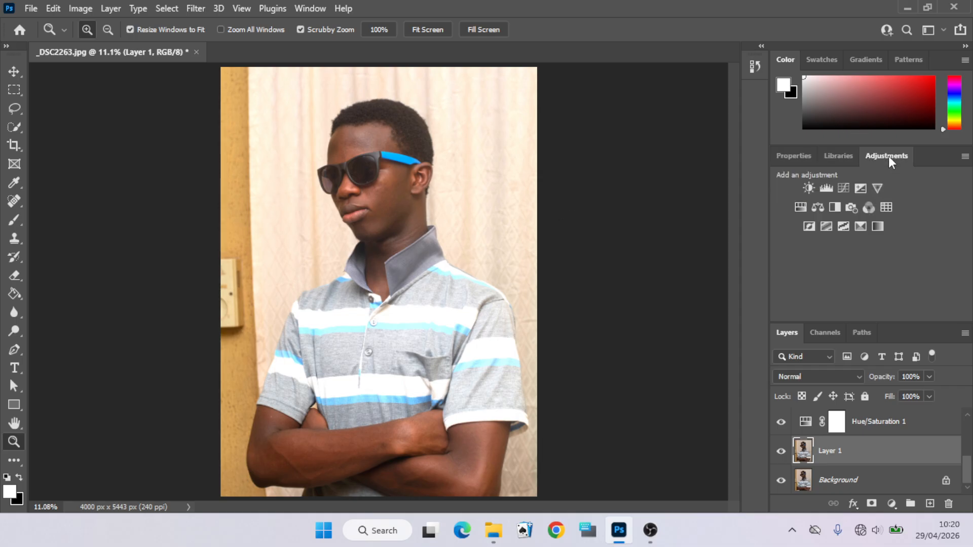
left_click(860, 227)
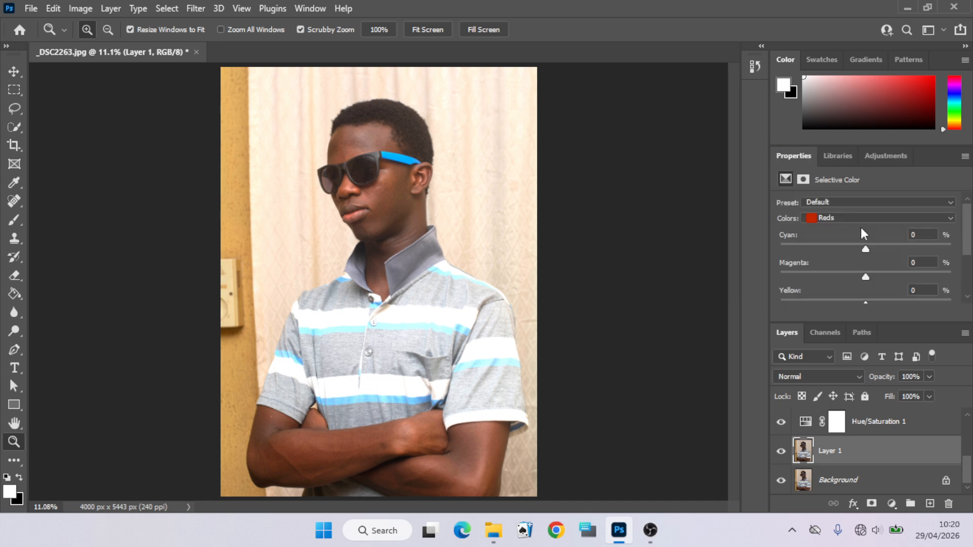
- In the Selective Color adjustment, choose Blacks and set their Black value to +4
left_click(951, 219)
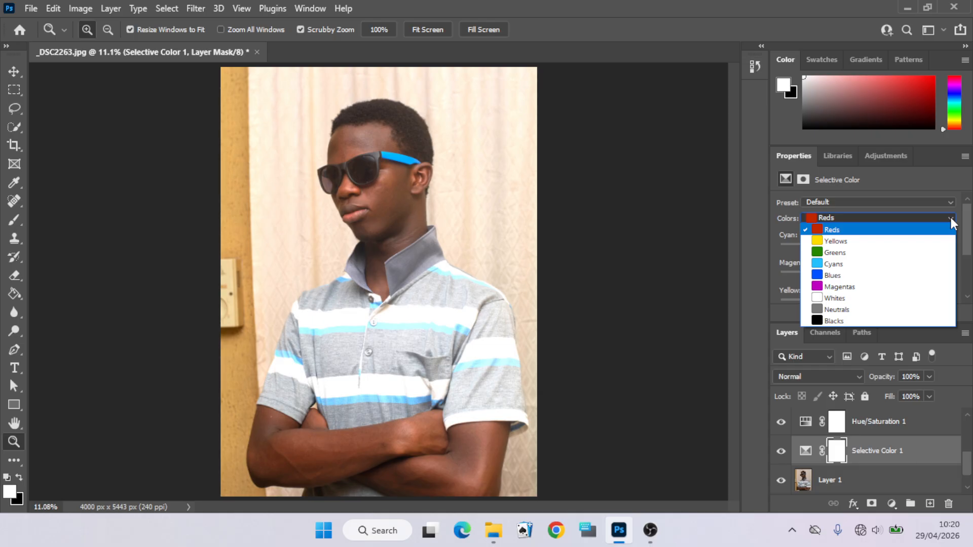
left_click(909, 321)
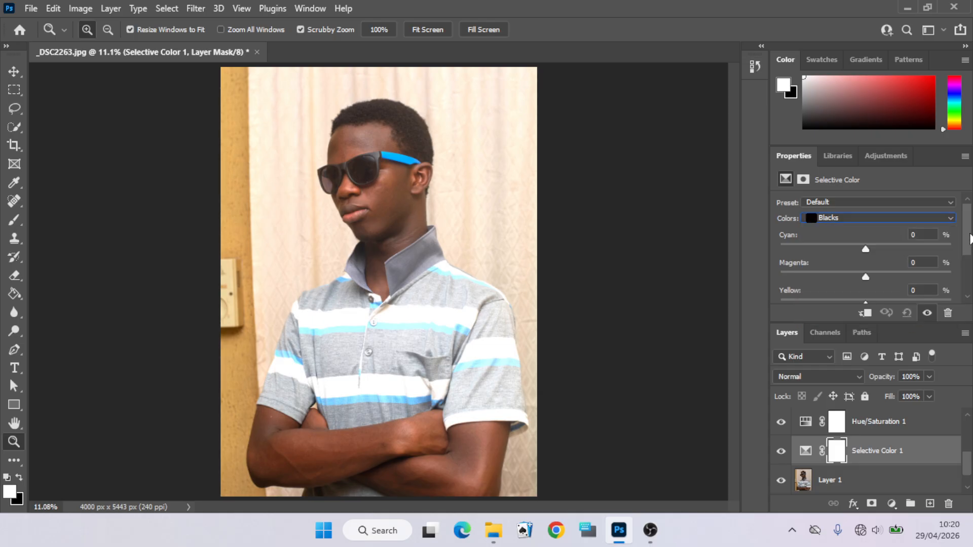
left_click_drag(969, 238, 956, 272)
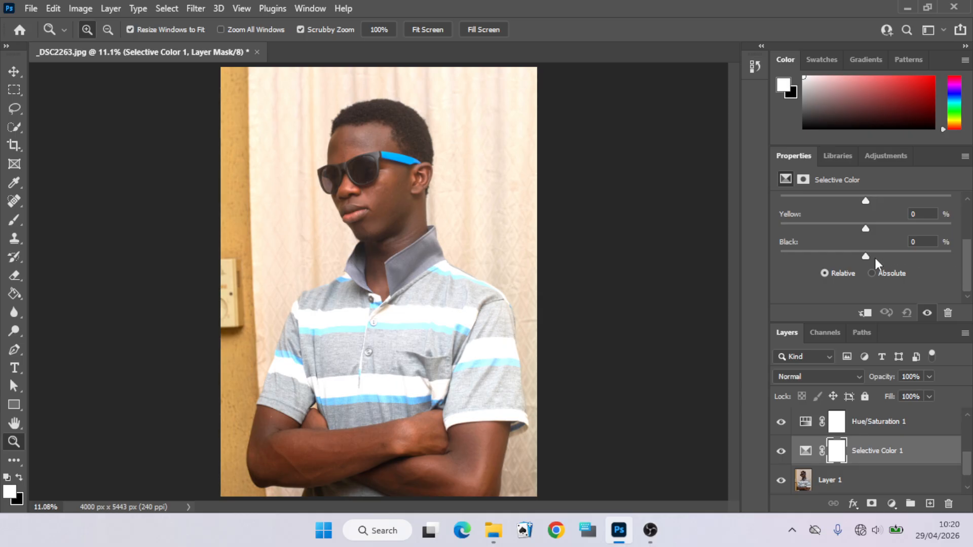
left_click_drag(867, 256, 895, 253)
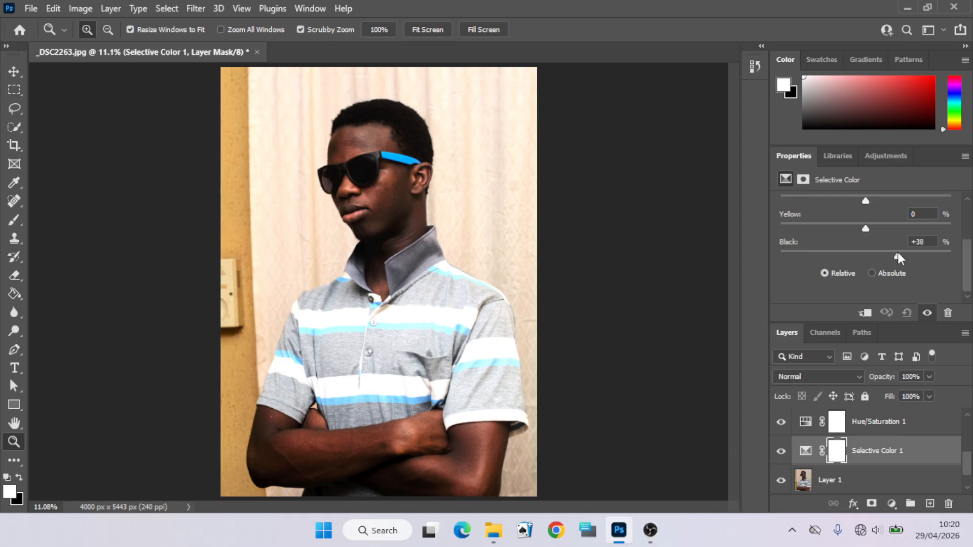
left_click_drag(885, 250, 867, 254)
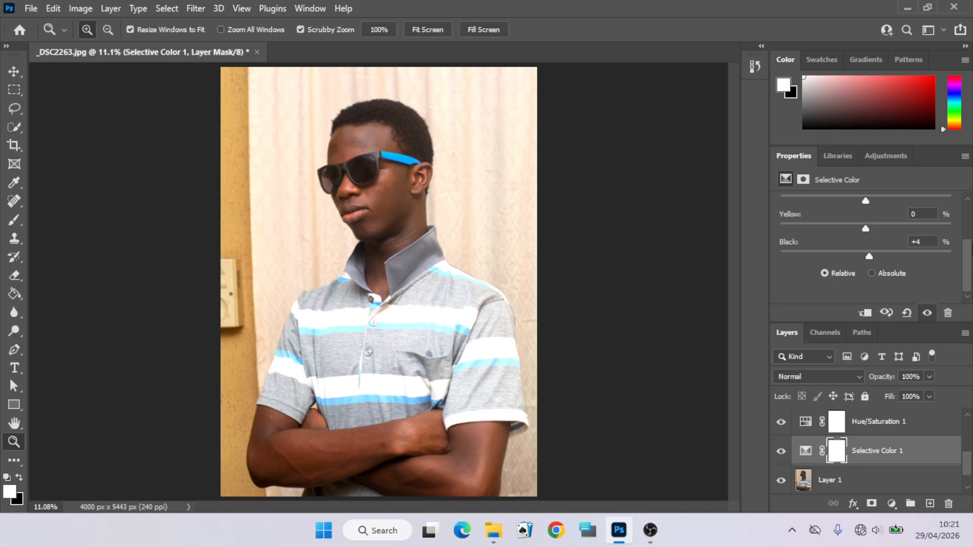
- Switch the Selective Color adjustment to Whites and set their Yellow value to -17
scroll(971, 264, "up", 3)
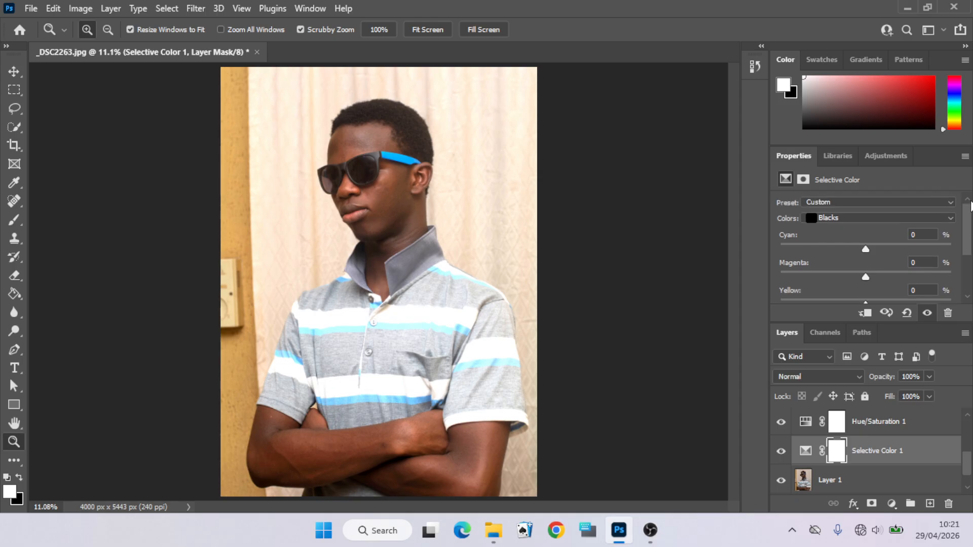
left_click(946, 216)
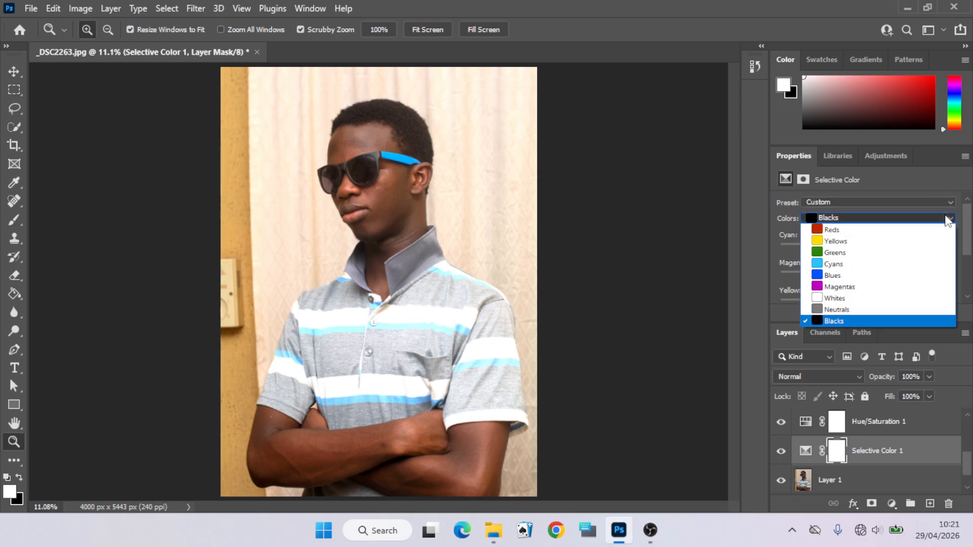
left_click(895, 298)
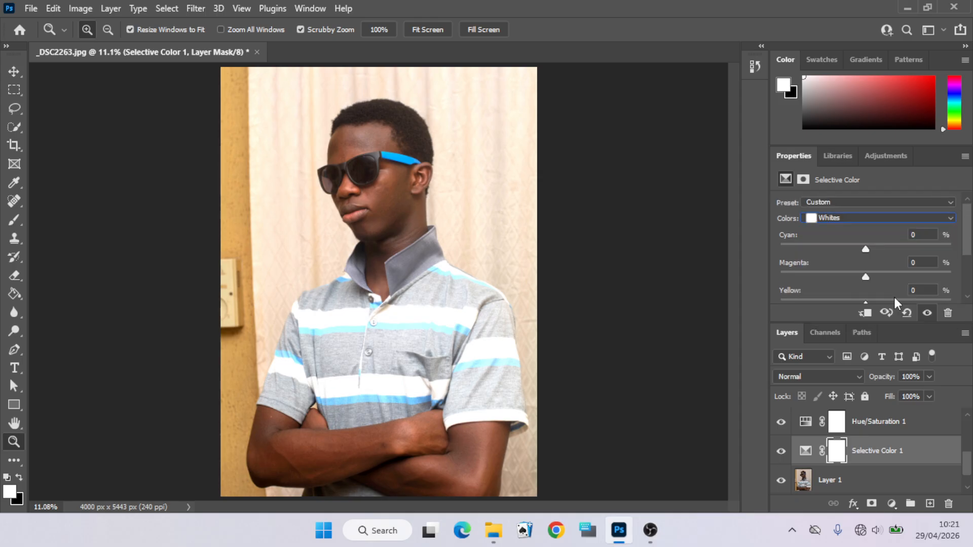
scroll(969, 235, "down", 3)
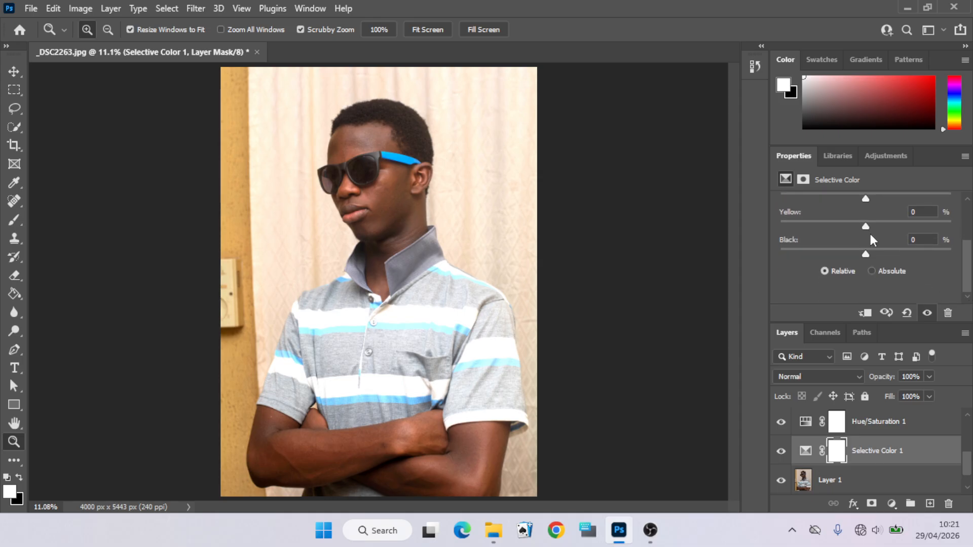
mouse_move(866, 227)
left_mouse_down()
mouse_move(843, 224)
mouse_move(880, 223)
mouse_move(837, 227)
mouse_move(853, 224)
left_mouse_up()
left_click_drag(851, 224, 890, 235)
left_click_drag(796, 231, 855, 236)
left_click_drag(967, 471, 968, 489)
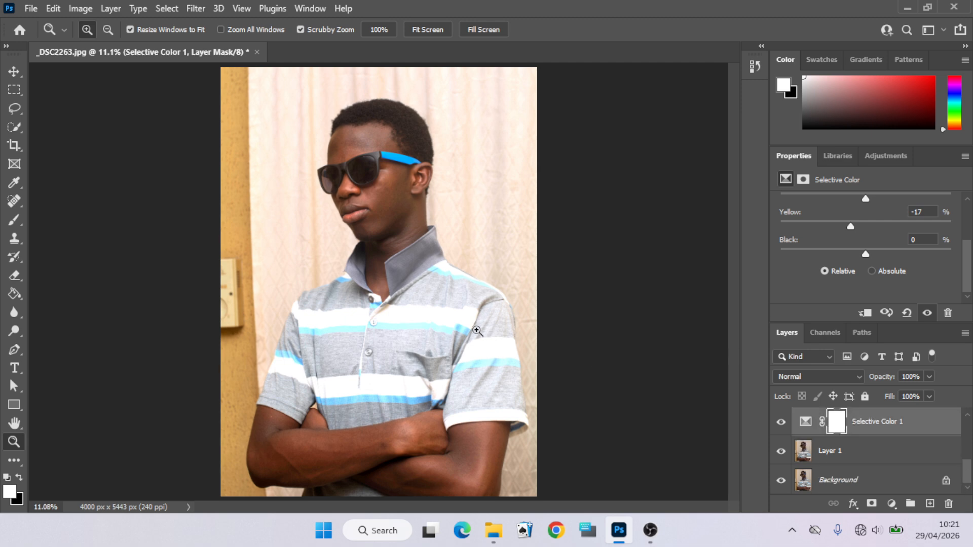